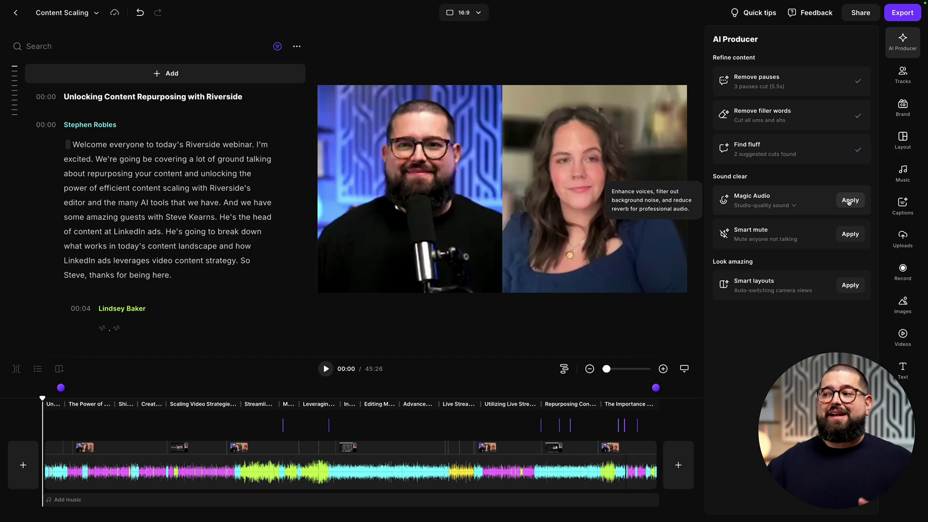
# - Apply Magic Audio to enhance the voices and extend the pink speaker clip further right
pyautogui.click(849, 201)
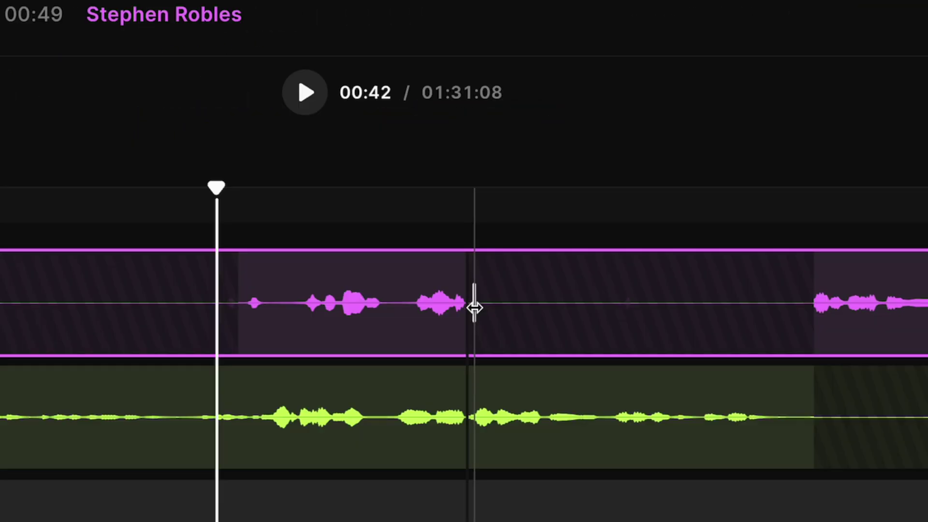
pyautogui.moveTo(474, 307); pyautogui.dragTo(505, 306)
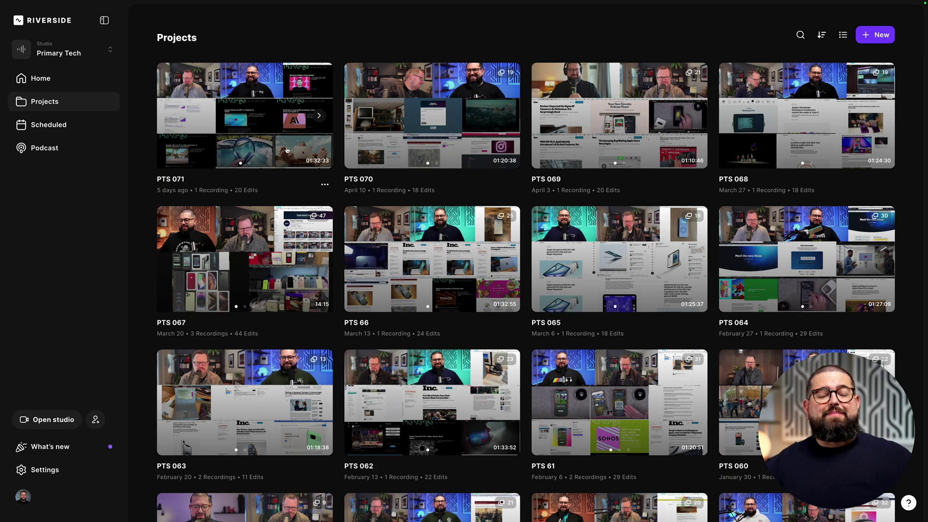
# - Open the PTS 071 project and start a new edit of it
pyautogui.click(258, 131)
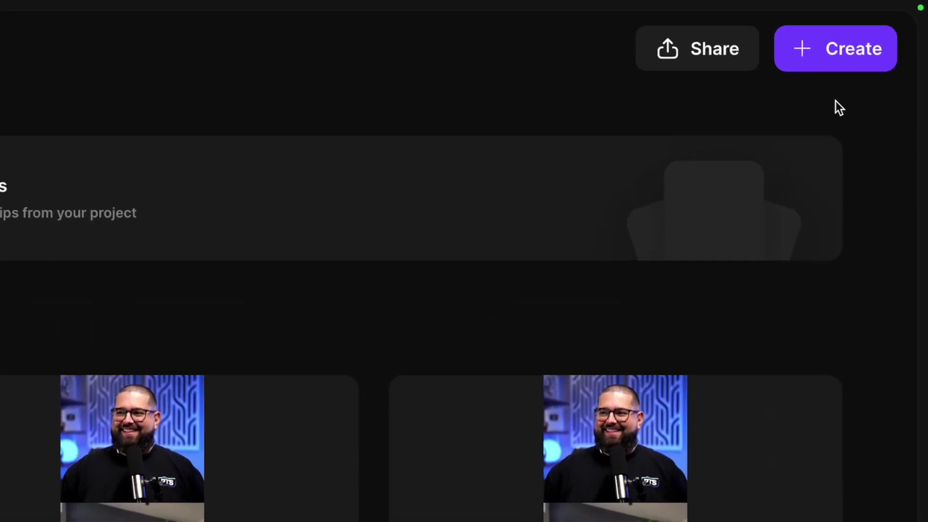
pyautogui.click(892, 18)
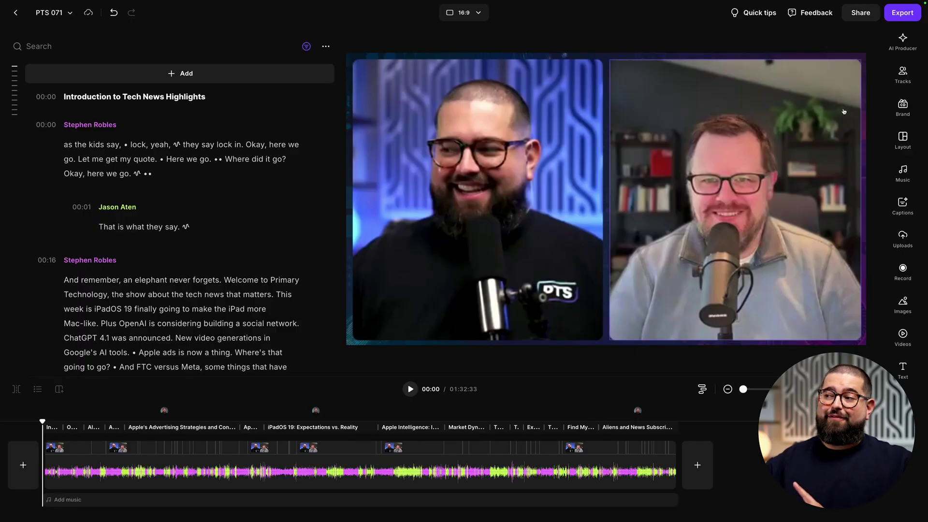
# - In AI Producer, apply Remove pauses at the Fast pace – 1s & more level
pyautogui.click(895, 43)
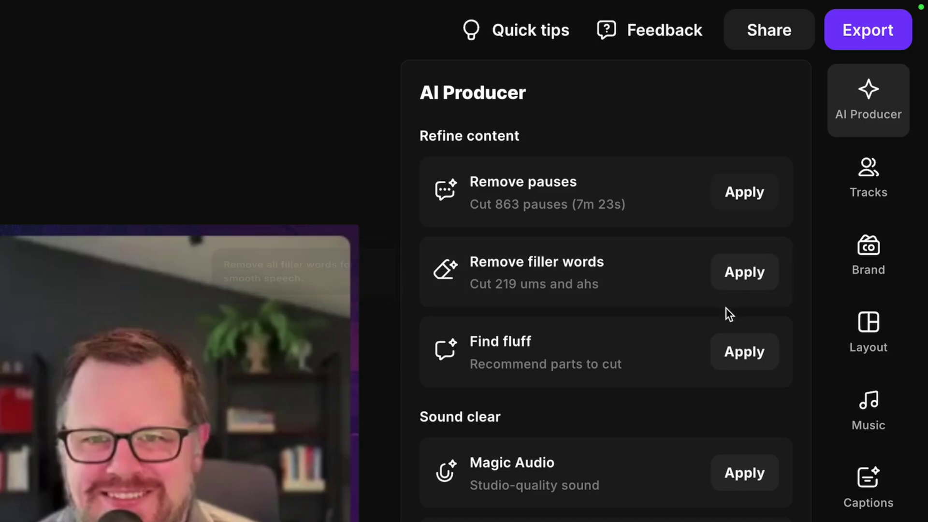
pyautogui.click(736, 205)
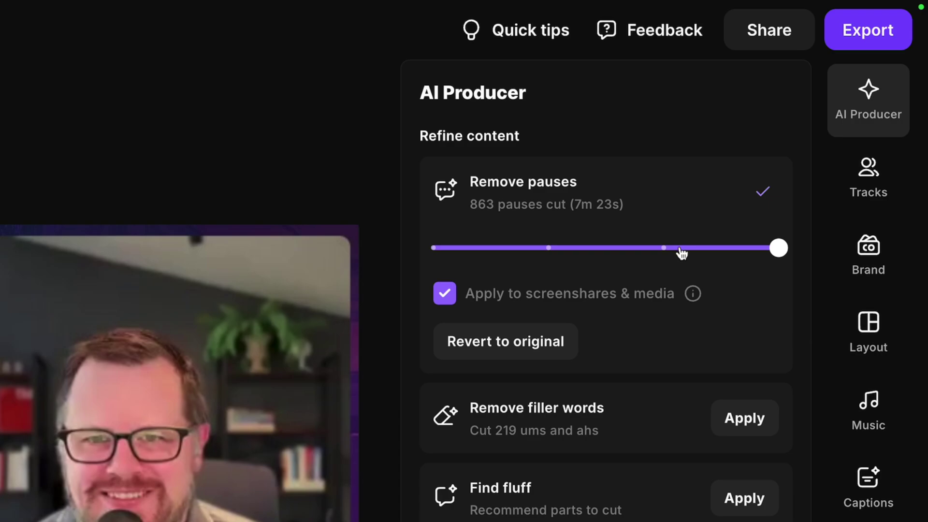
pyautogui.click(681, 248)
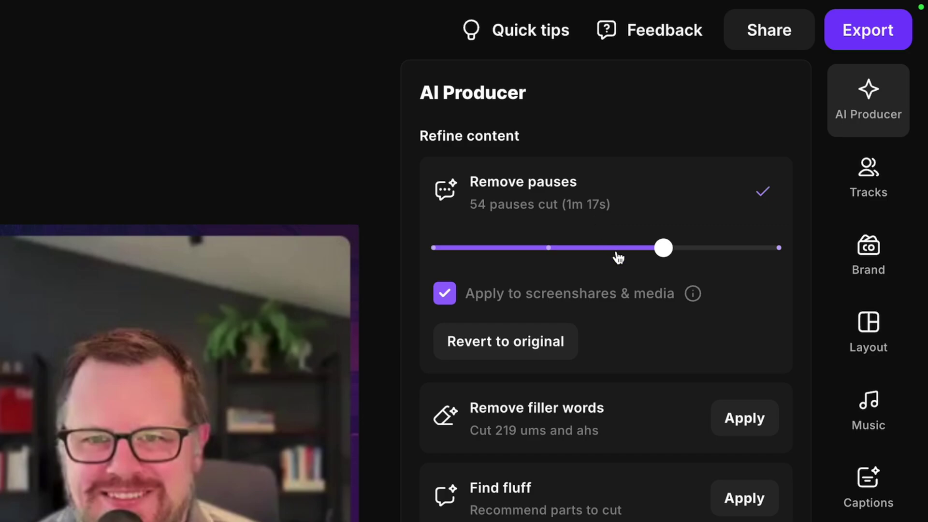
pyautogui.click(565, 256)
pyautogui.click(651, 252)
pyautogui.moveTo(662, 254)
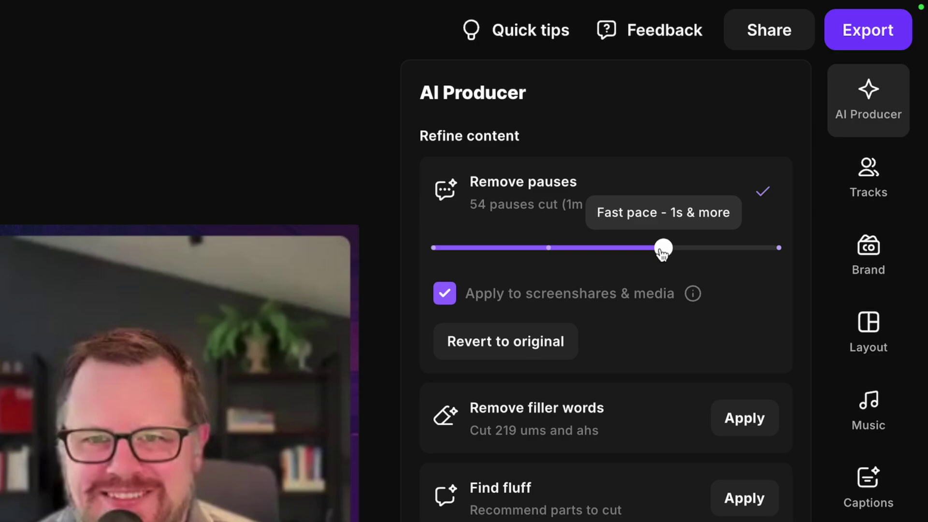
pyautogui.moveTo(781, 255)
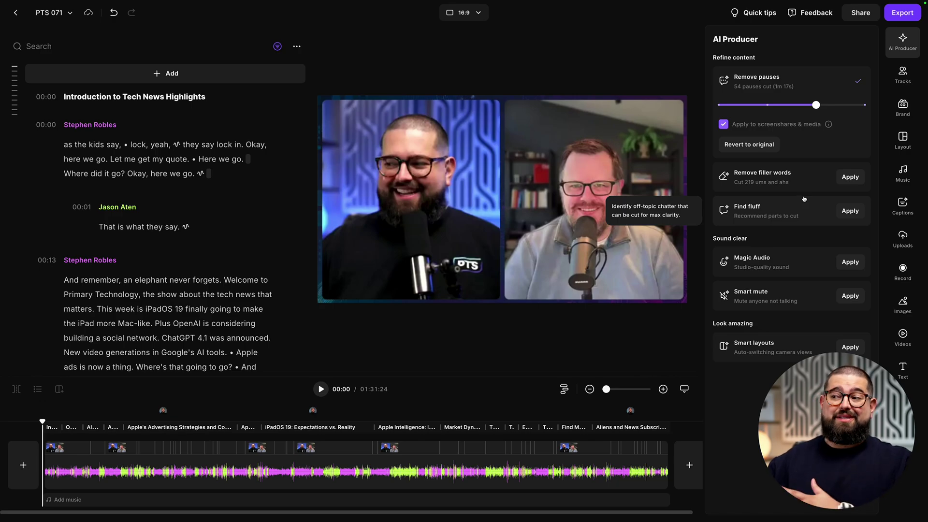
# - Run Find fluff and accept cutting the 00:00–00:12 opening off-air chatter
pyautogui.click(852, 211)
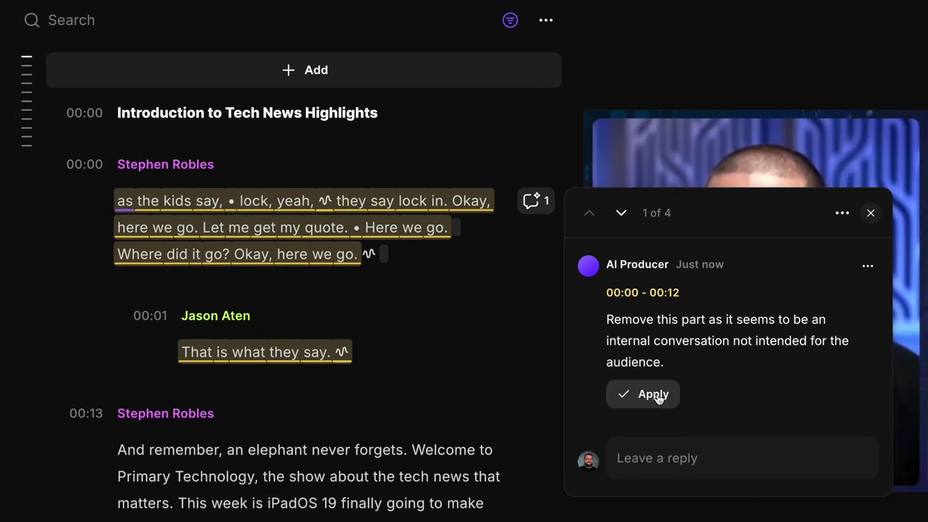
pyautogui.click(659, 396)
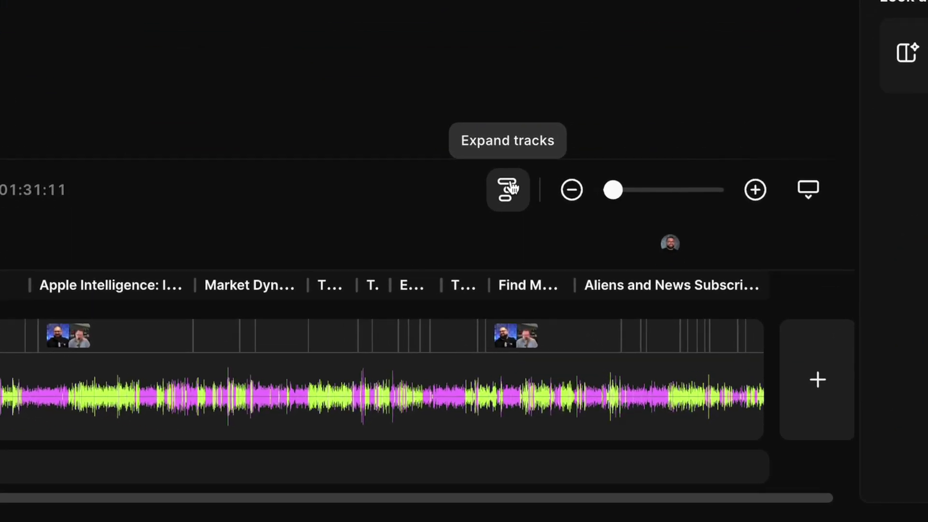
# - Expand the timeline into per-speaker tracks, zoom in, and apply Smart mute
pyautogui.click(542, 309)
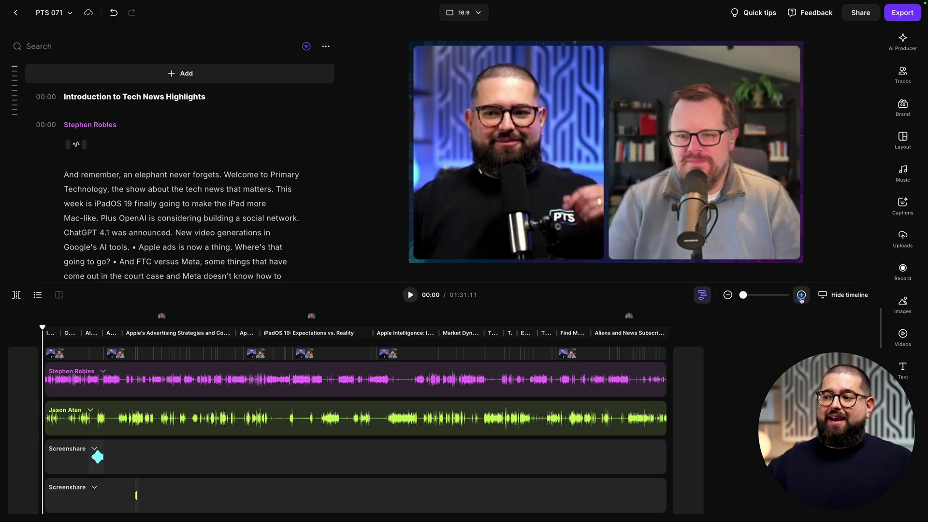
pyautogui.click(801, 296)
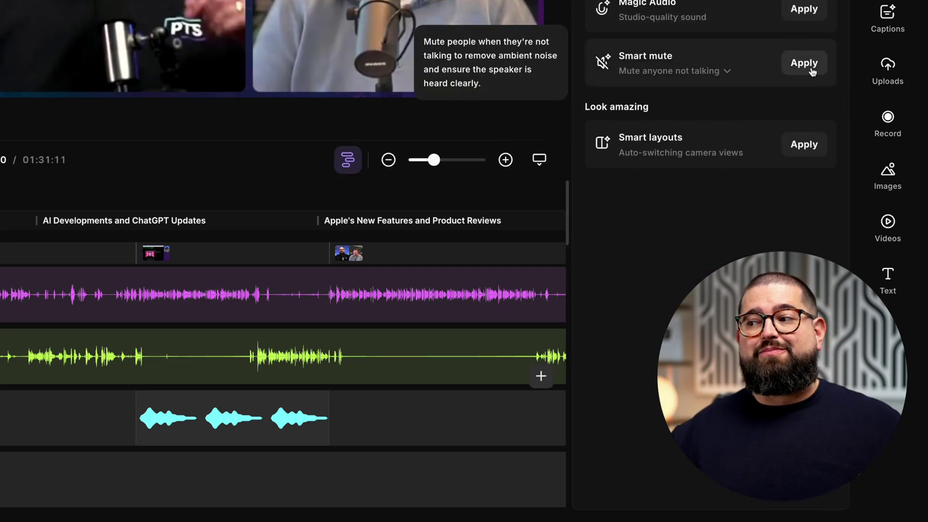
pyautogui.click(812, 71)
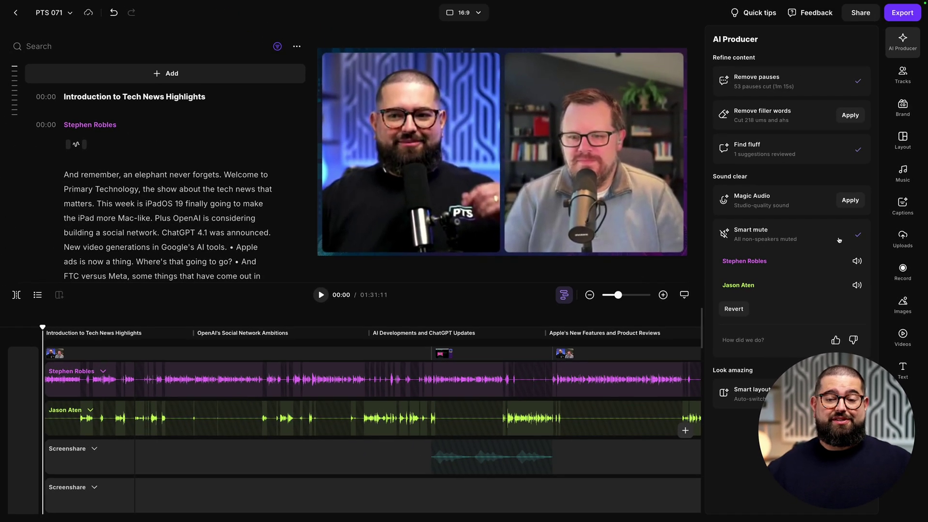
pyautogui.click(501, 164)
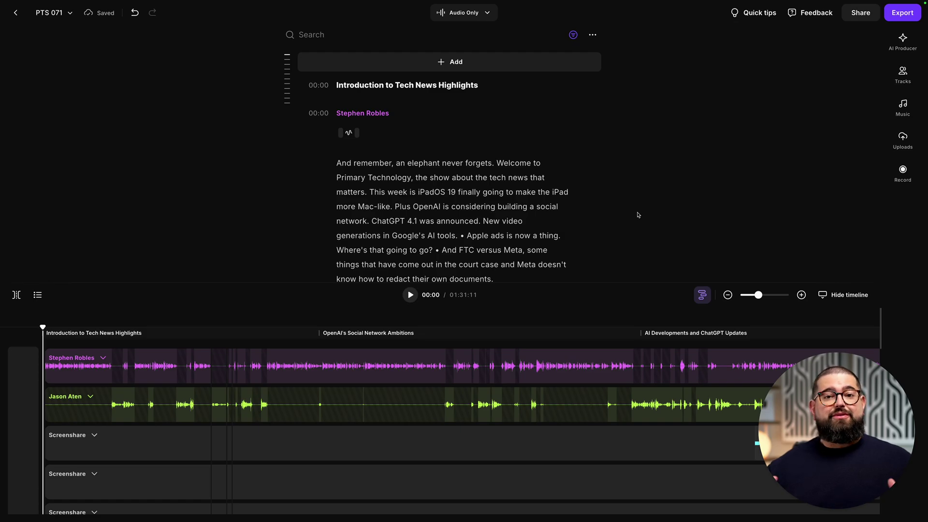
# - Delete the sentence "And remember, an elephant never forgets." from the transcript
pyautogui.scroll(-15, 523, 202)
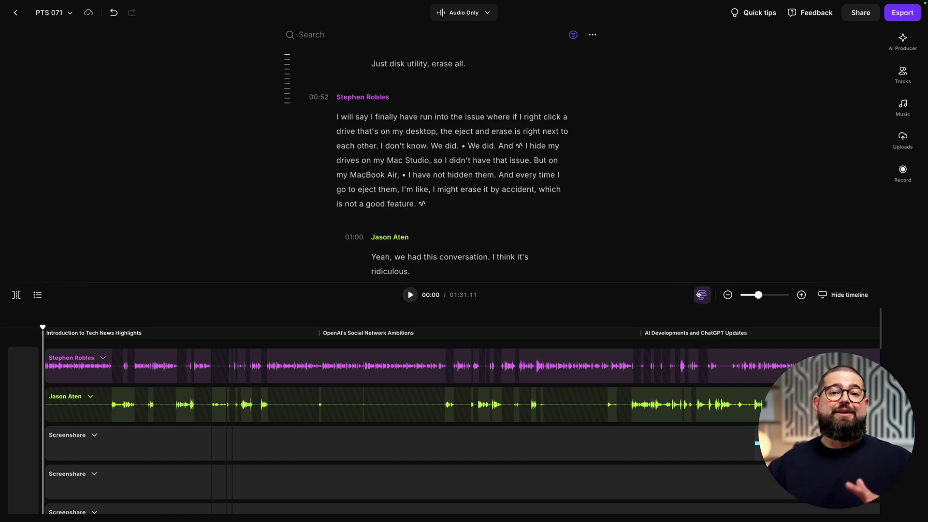
pyautogui.click(703, 293)
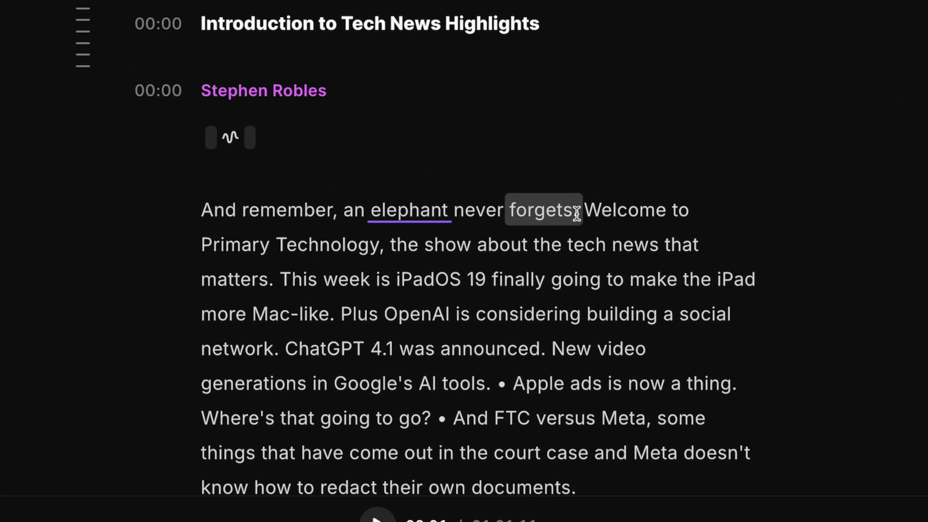
pyautogui.click(468, 163)
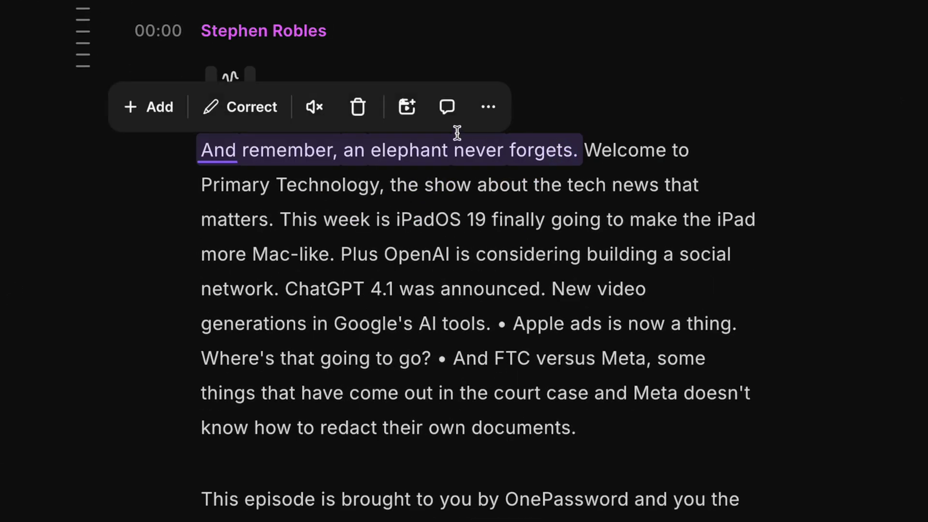
pyautogui.click(360, 116)
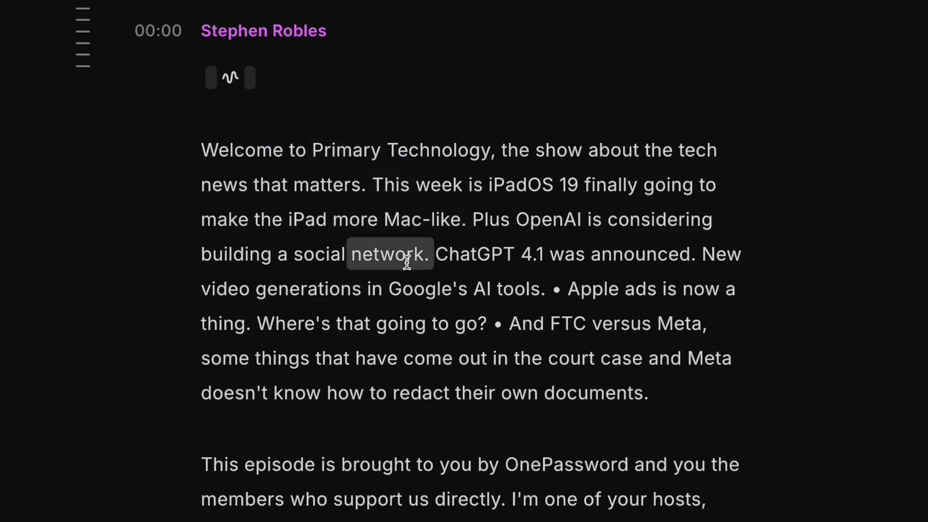
# - Remove the pause after the greeting question and the filler sound in the guest's reply
pyautogui.scroll(-5, 543, 271)
pyautogui.click(527, 251)
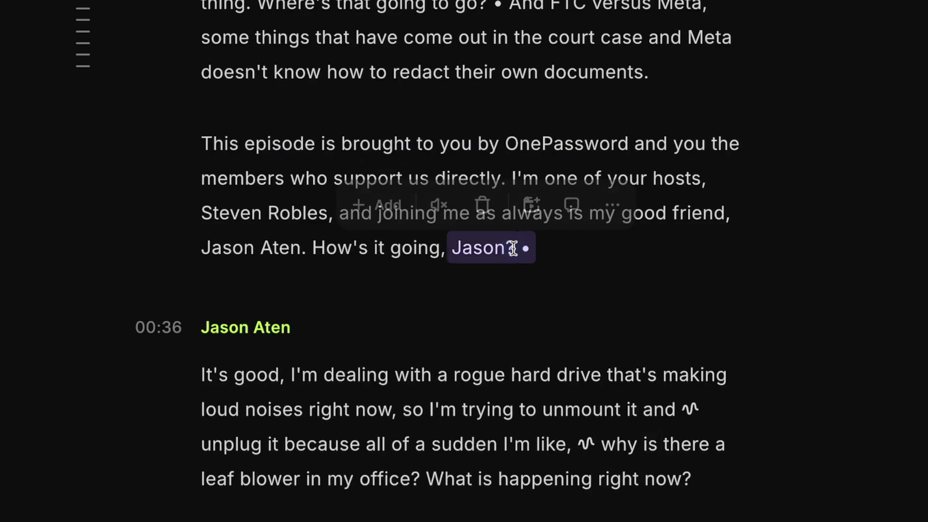
pyautogui.click(528, 252)
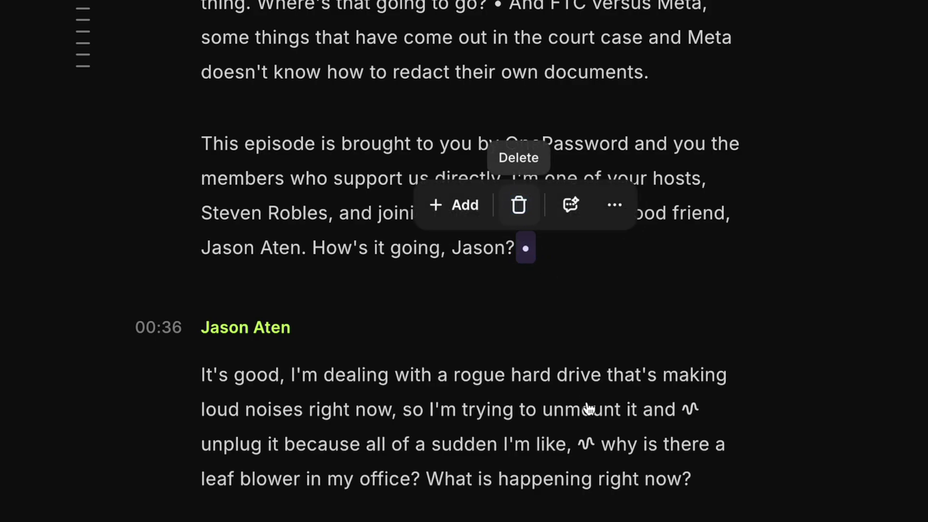
pyautogui.click(588, 447)
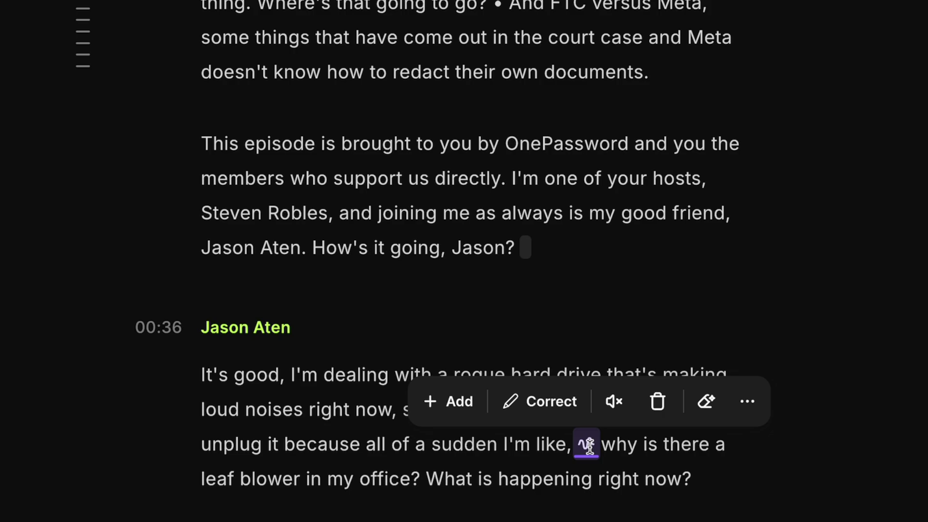
pyautogui.click(658, 403)
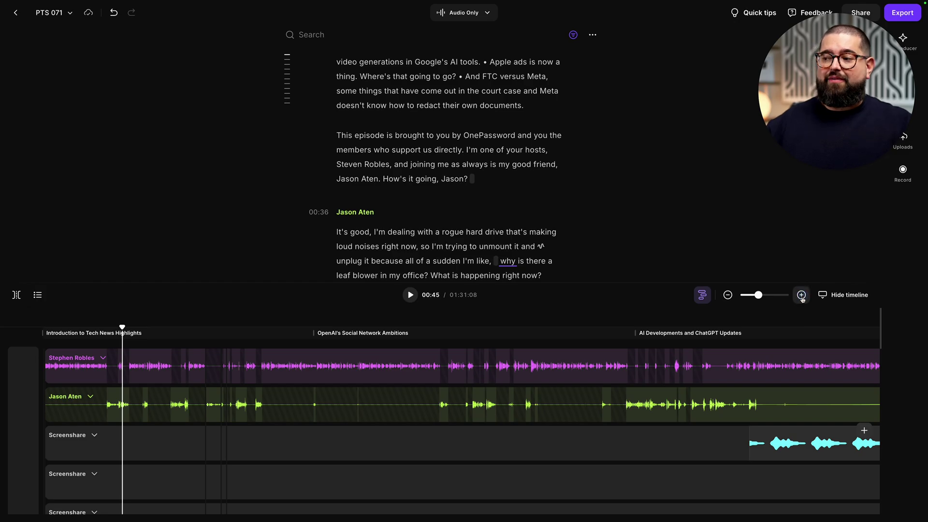
# - Make the purple clip start earlier near 00:42 and retrim the green clip's start near 02:33
pyautogui.click(801, 295)
pyautogui.click(802, 295)
pyautogui.hscroll(-5, 388, 402)
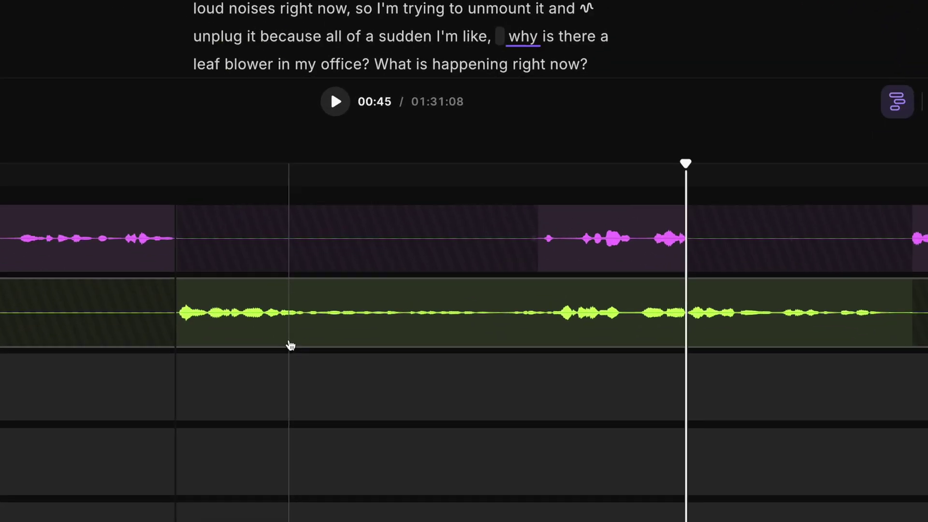
pyautogui.hscroll(3, 387, 420)
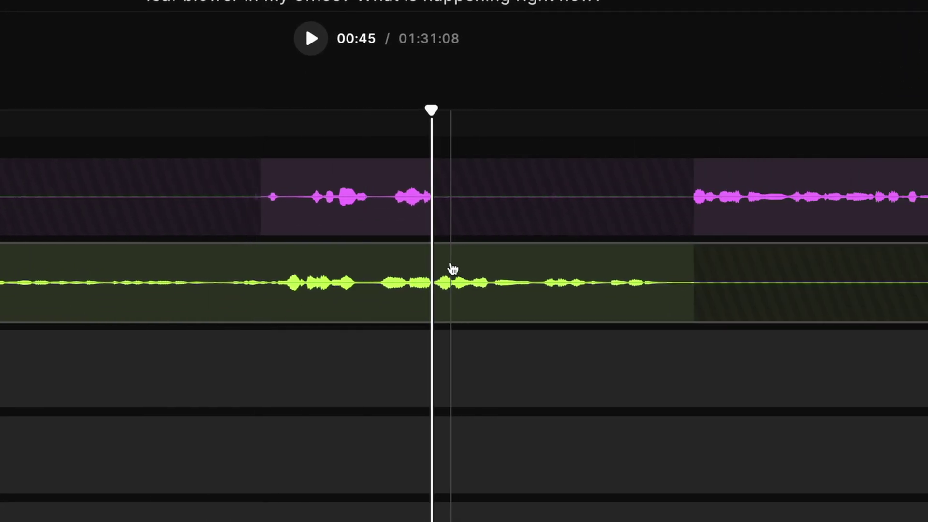
pyautogui.click(364, 222)
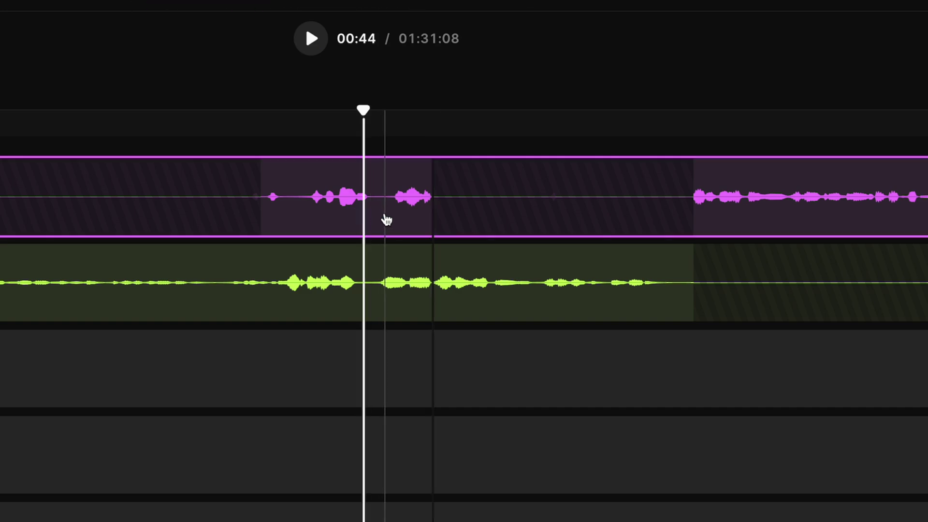
pyautogui.press('Left')
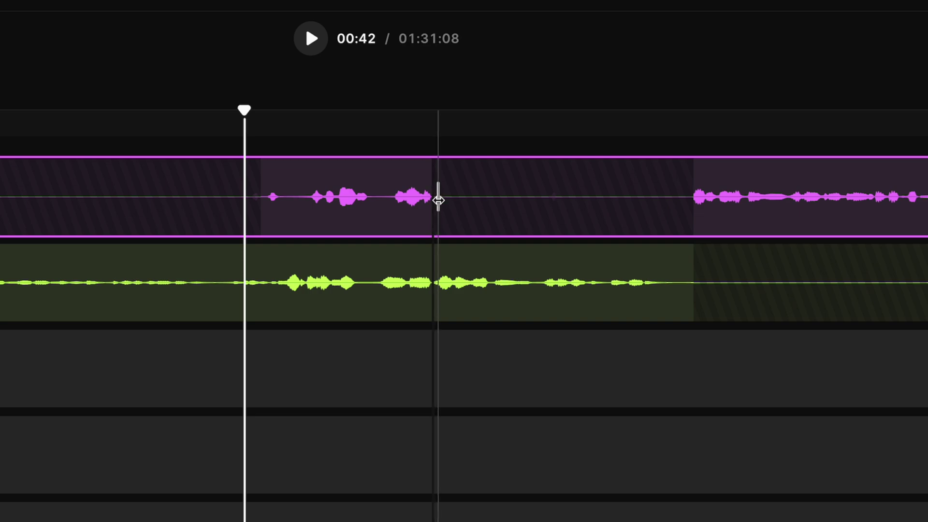
pyautogui.click(438, 199)
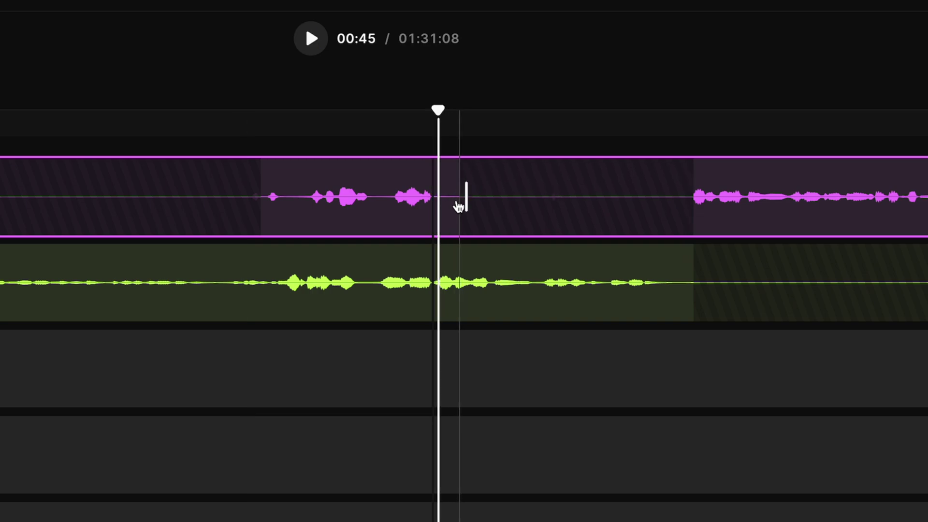
pyautogui.moveTo(256, 202); pyautogui.dragTo(235, 204)
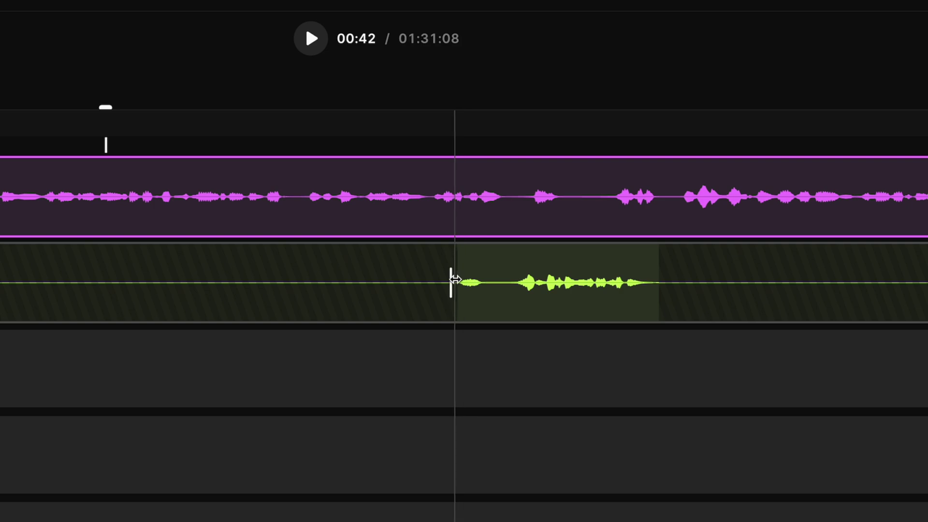
pyautogui.moveTo(450, 280); pyautogui.dragTo(503, 280)
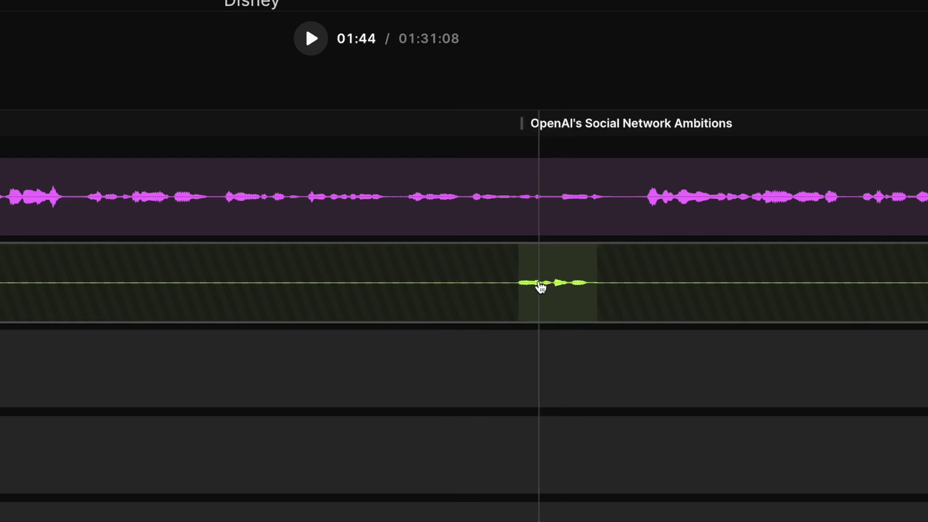
pyautogui.moveTo(519, 283)
pyautogui.mouseDown()
pyautogui.moveTo(497, 286)
pyautogui.moveTo(510, 286)
pyautogui.mouseUp()
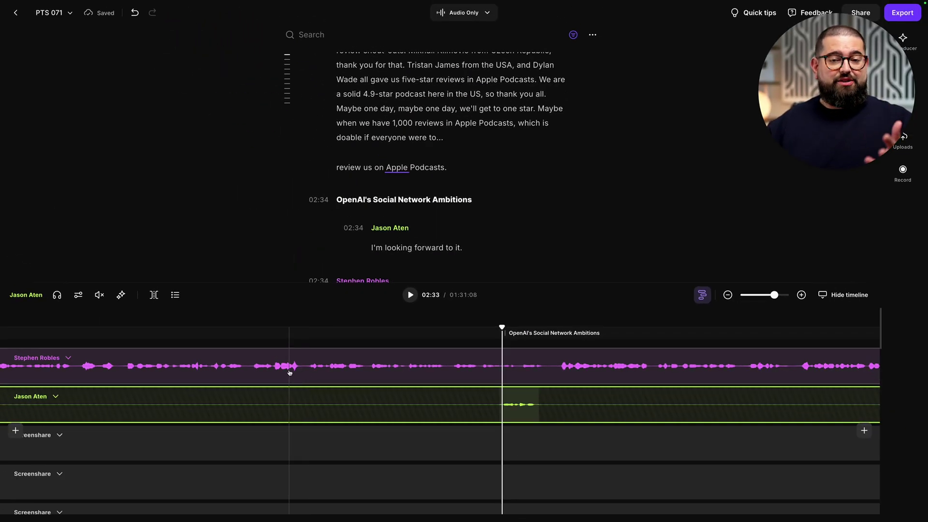
# - Cut the marked purple-track stretch from 02:25 before the OpenAI chapter
pyautogui.click(295, 365)
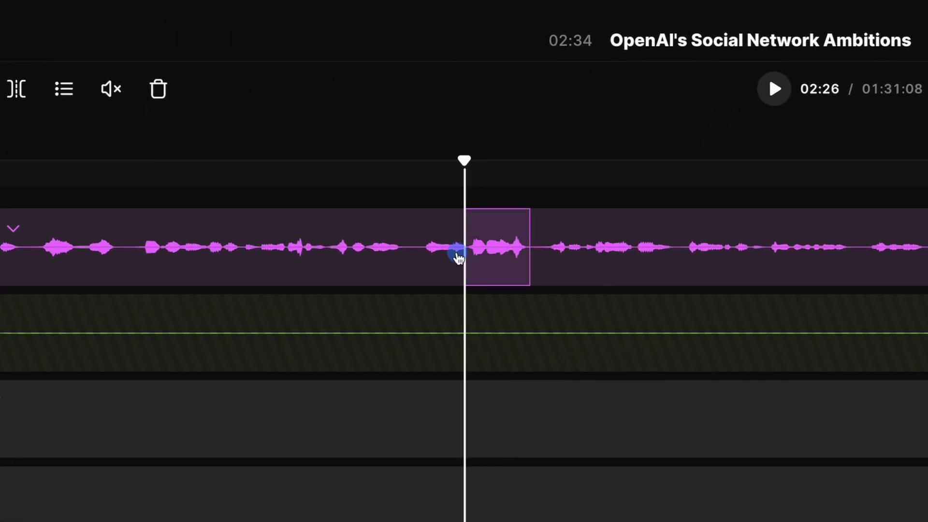
pyautogui.moveTo(457, 256); pyautogui.dragTo(411, 251)
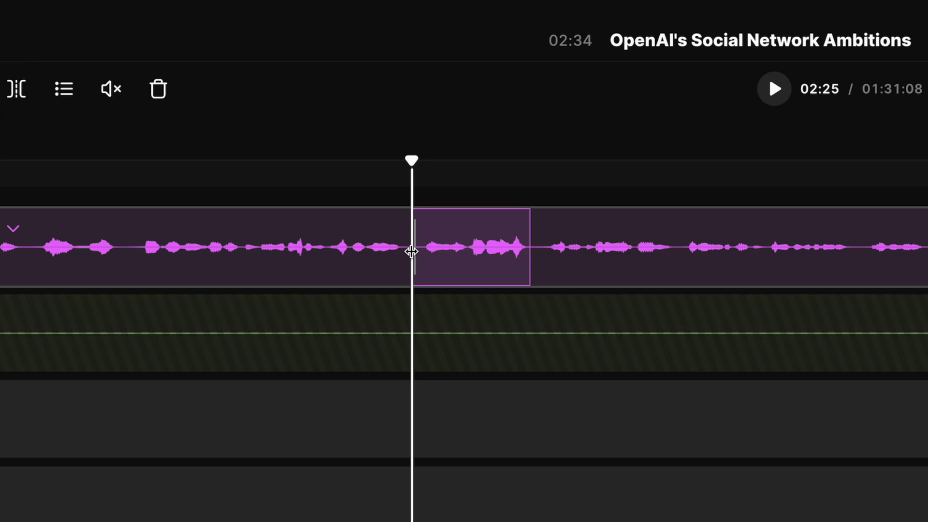
pyautogui.press('BackSpace')
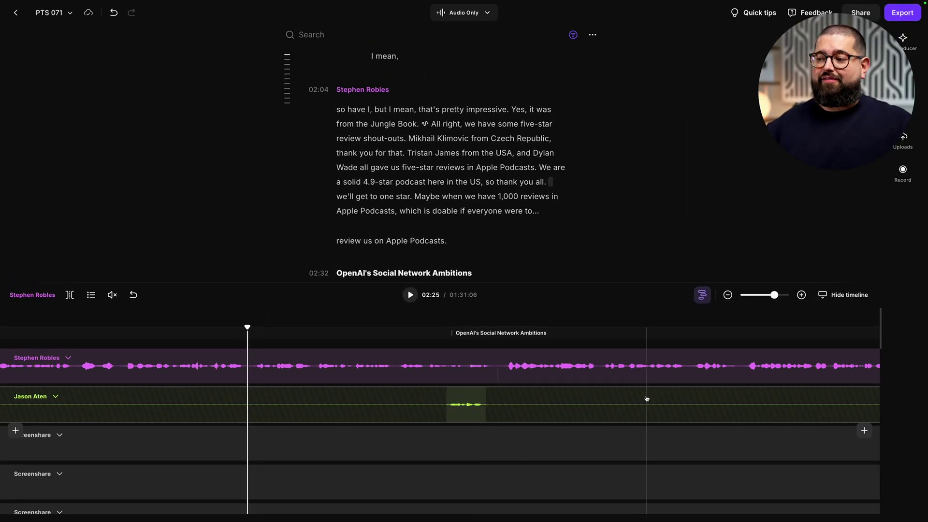
# - Delete the green 'Awesome.' clip at 02:56
pyautogui.click(382, 406)
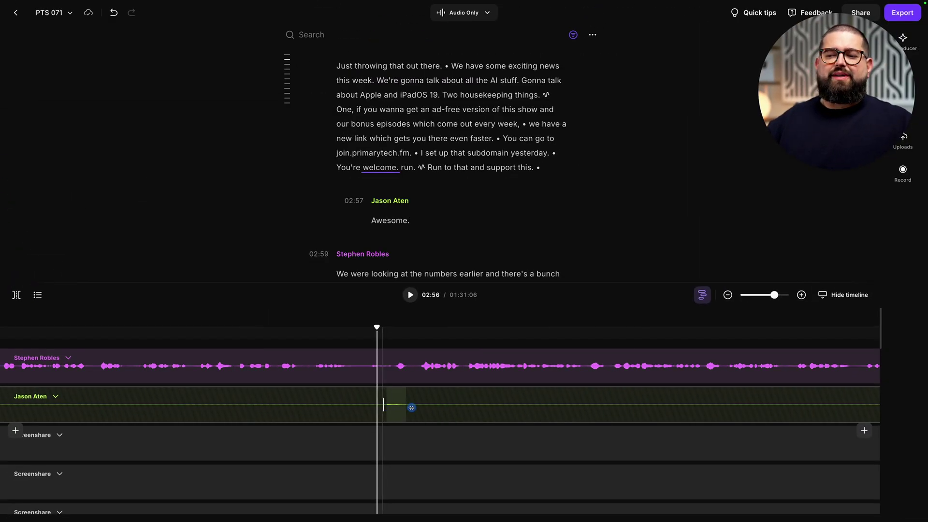
pyautogui.press('Delete')
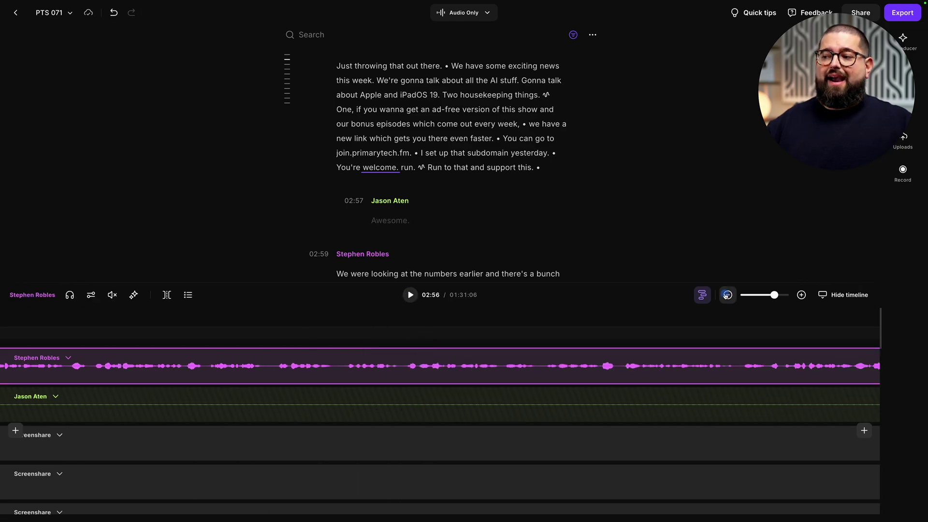
pyautogui.click(727, 295)
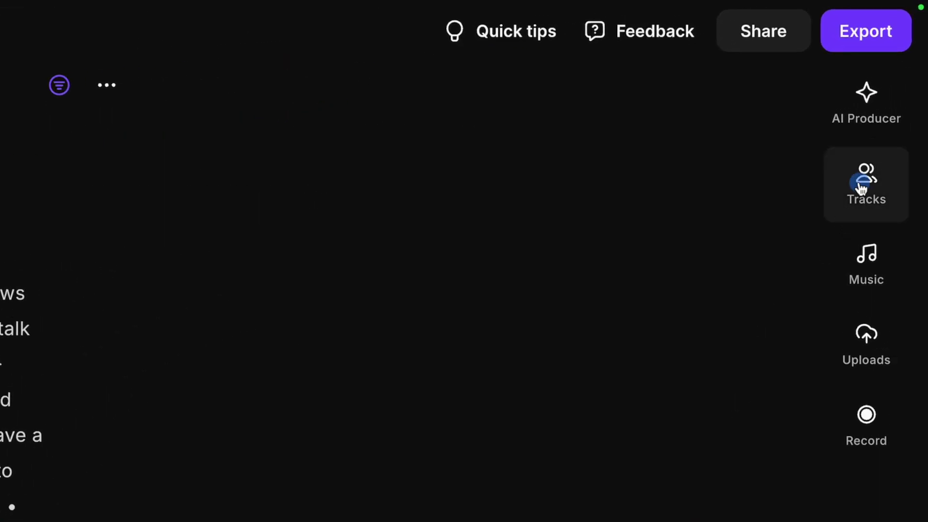
# - Raise the purple speaker track's volume from 100% to 117%
pyautogui.click(862, 186)
pyautogui.moveTo(610, 193)
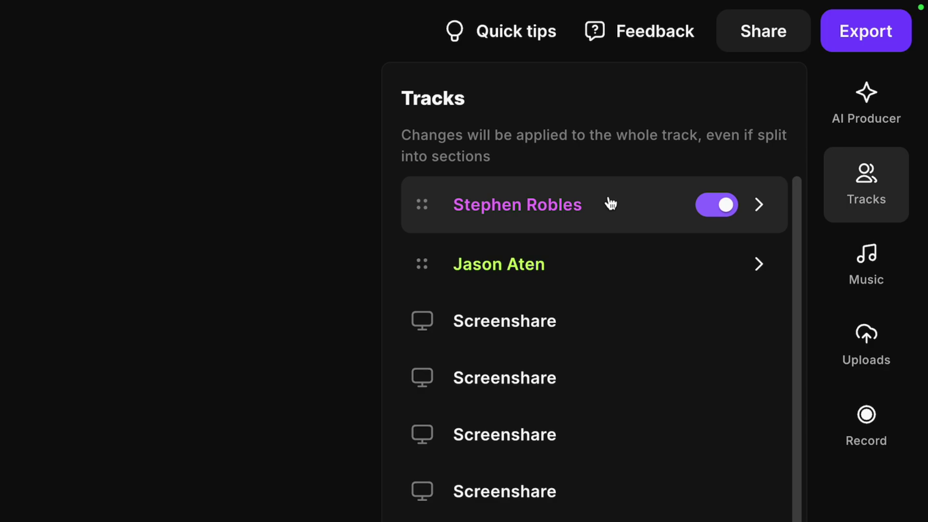
pyautogui.click(610, 204)
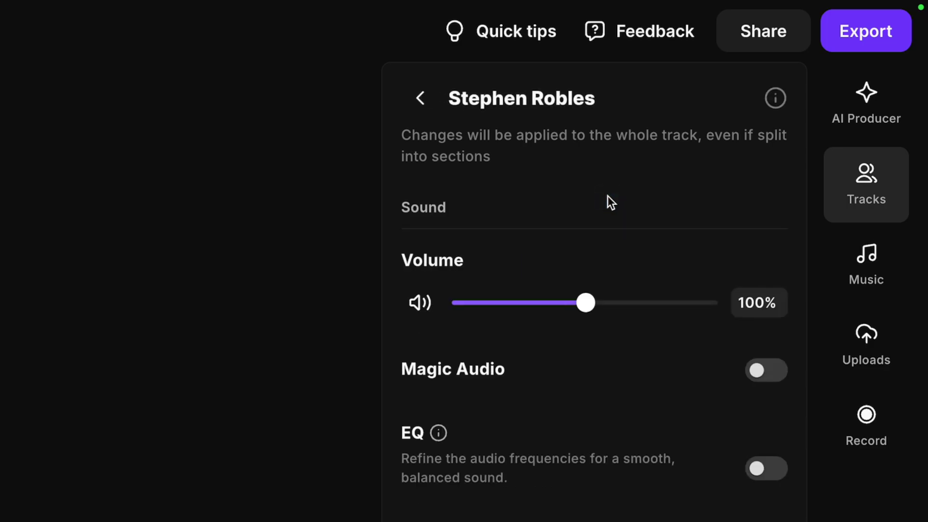
pyautogui.moveTo(596, 310); pyautogui.dragTo(610, 310)
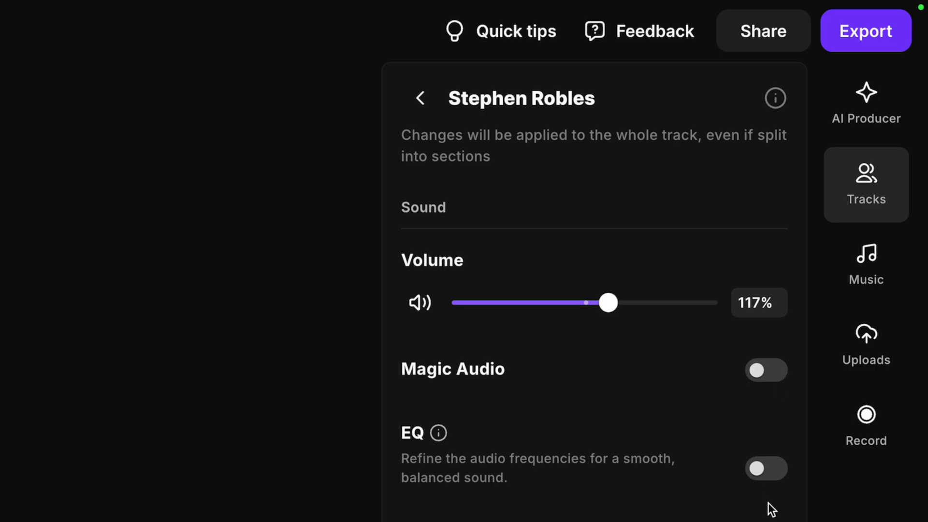
# - Turn on EQ for the purple track and apply the Crisp & clear preset
pyautogui.click(768, 470)
pyautogui.click(792, 214)
pyautogui.scroll(-2, 812, 256)
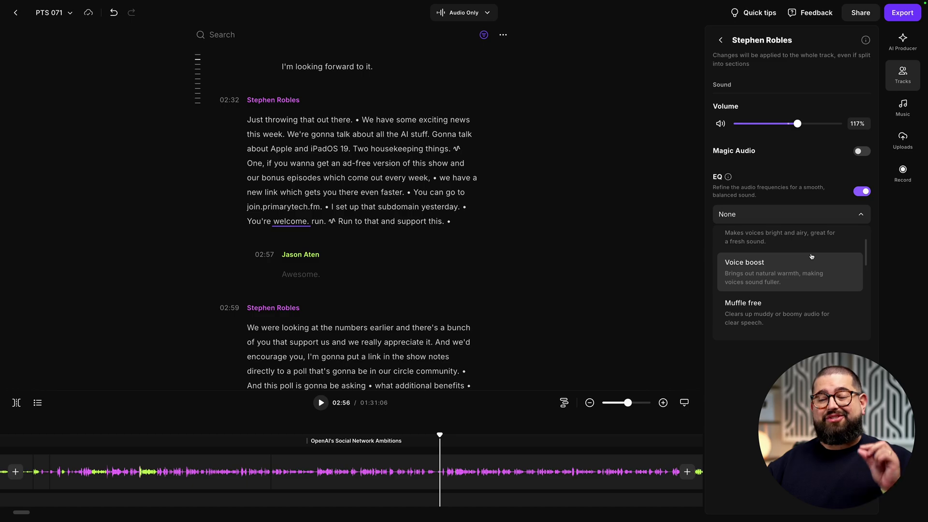
pyautogui.scroll(2, 812, 256)
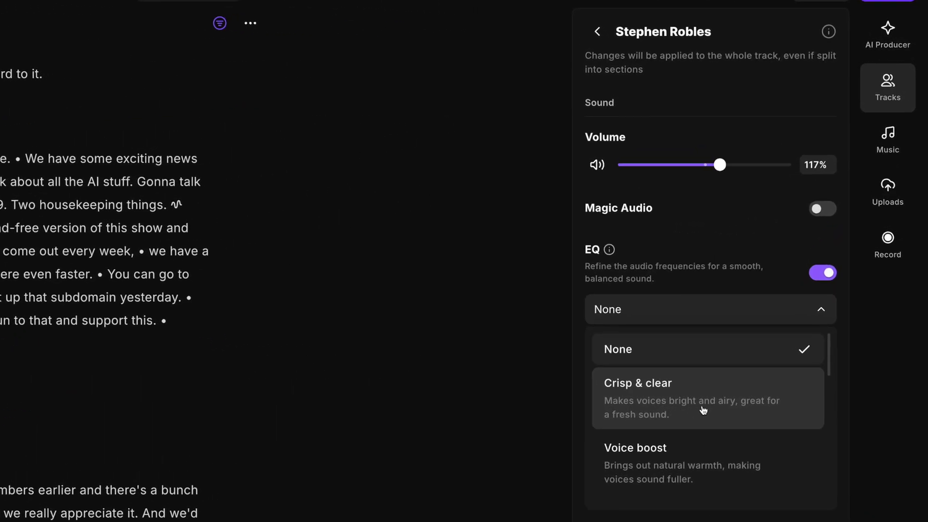
pyautogui.click(703, 409)
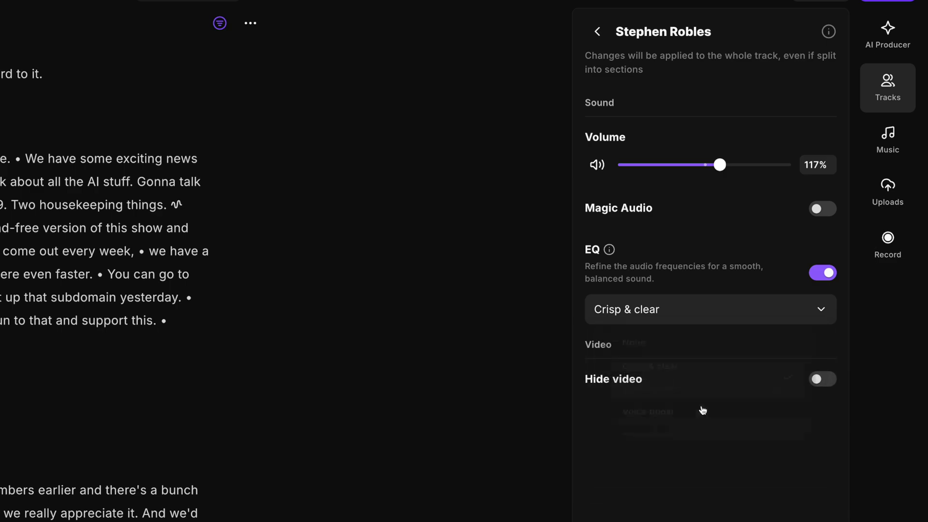
# - Reopen the EQ preset list to browse and compare the other presets
pyautogui.click(708, 313)
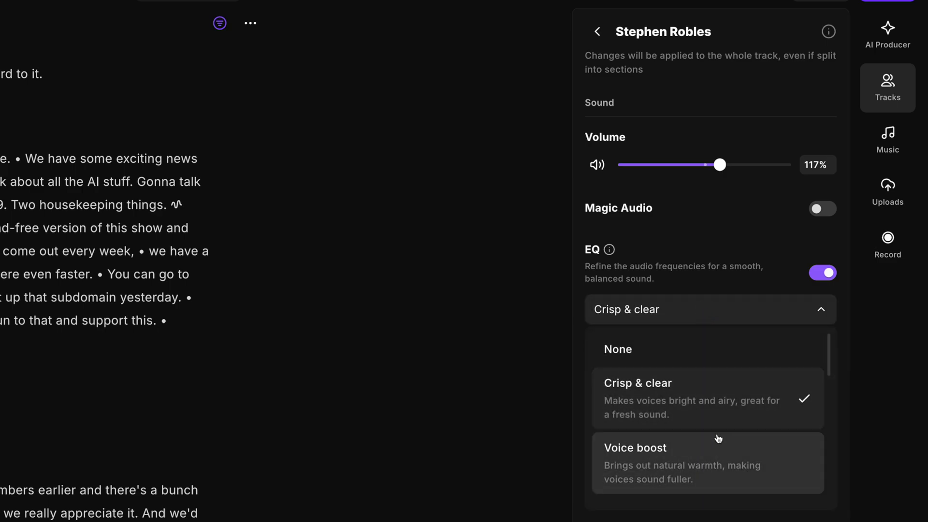
pyautogui.scroll(-4, 716, 437)
pyautogui.scroll(-3, 715, 397)
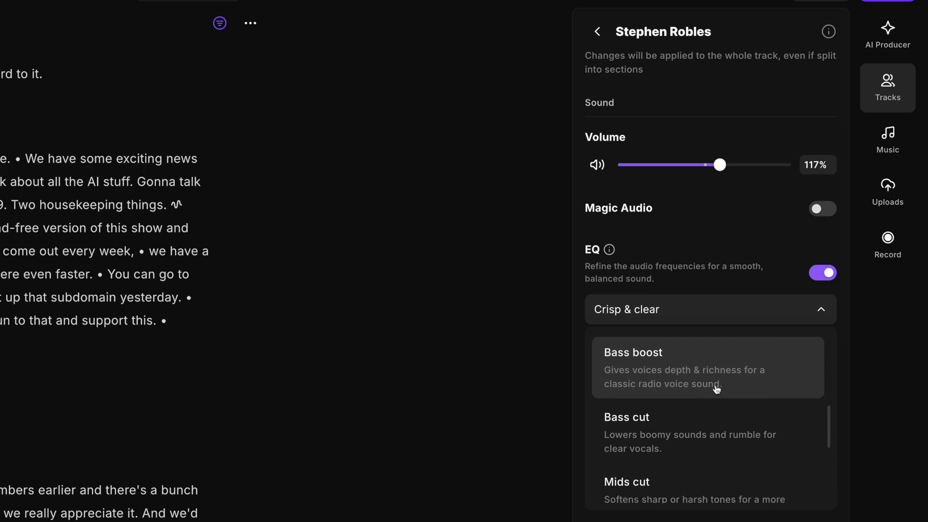
pyautogui.scroll(-3, 717, 392)
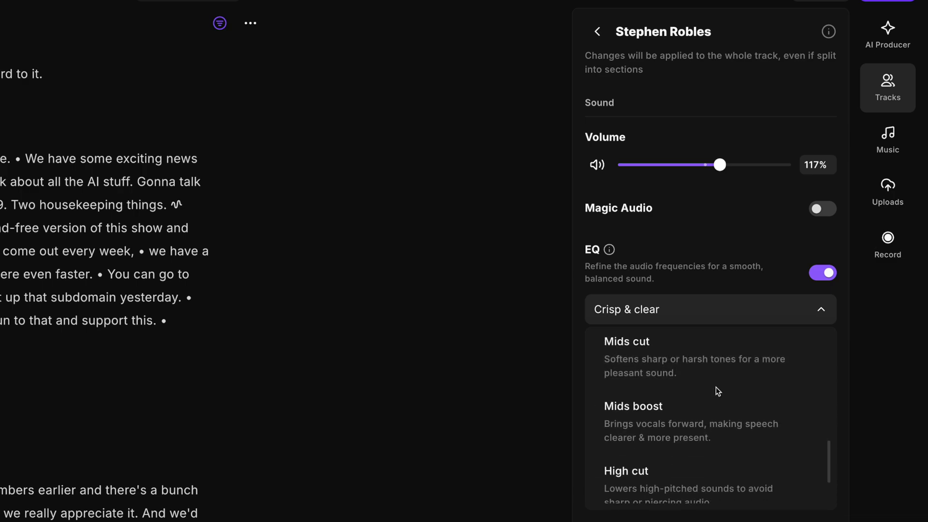
pyautogui.scroll(1, 718, 404)
pyautogui.scroll(-2, 719, 406)
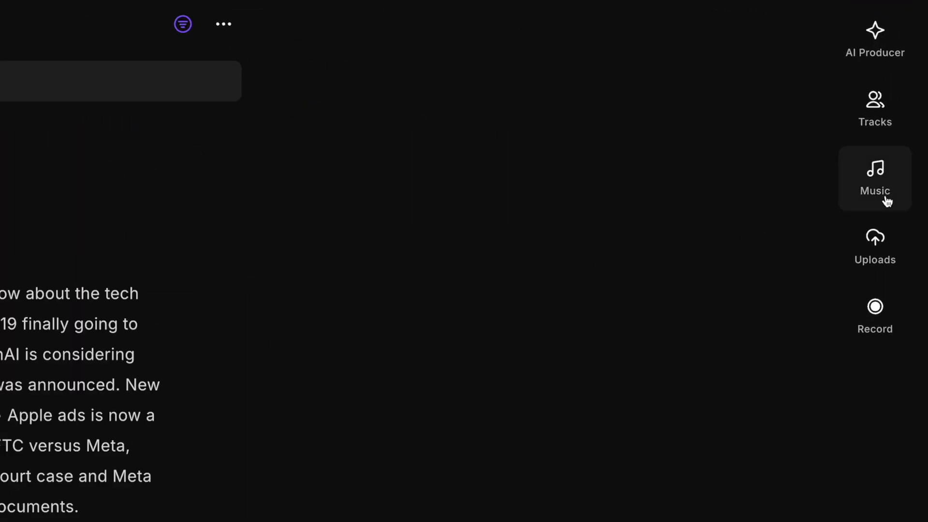
# - Add Podcast Intro.mp3 from the music library, trim its beginning and move it to the timeline start
pyautogui.click(886, 193)
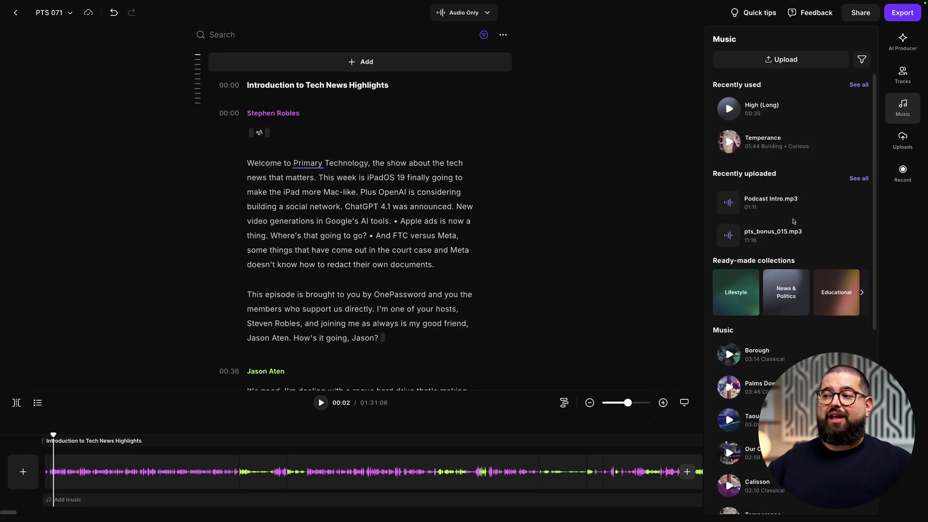
pyautogui.moveTo(794, 218)
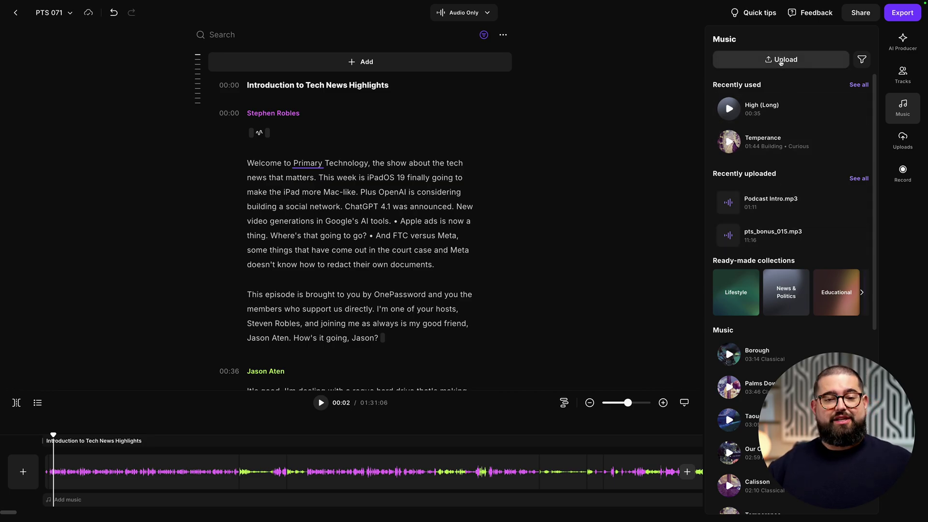
pyautogui.moveTo(789, 192)
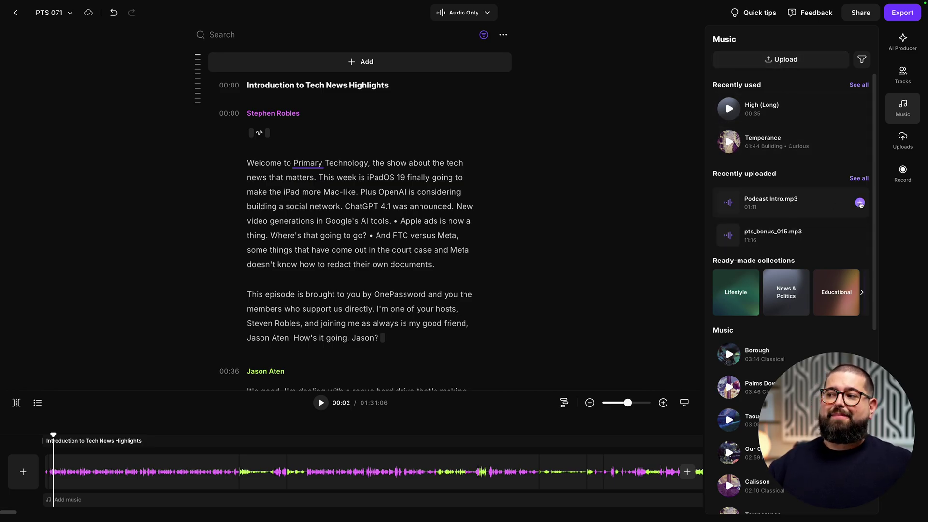
pyautogui.click(860, 204)
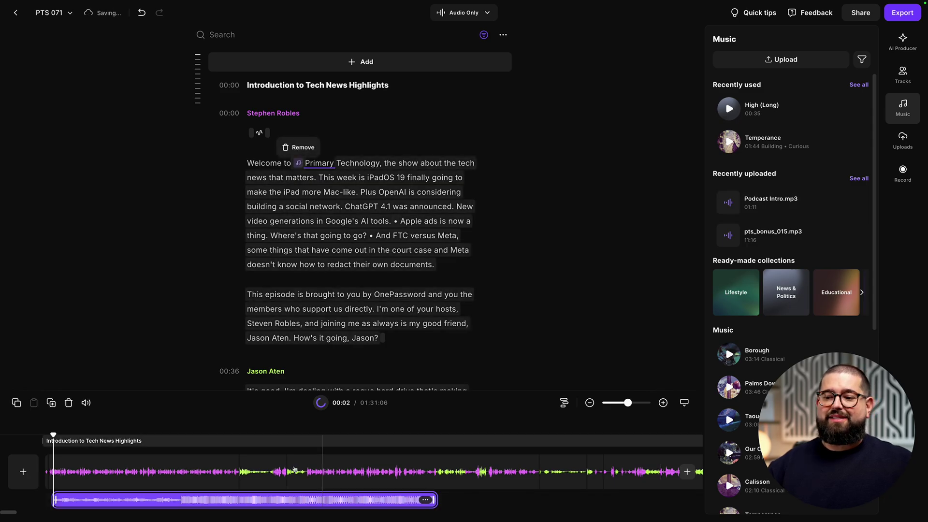
pyautogui.moveTo(53, 500); pyautogui.dragTo(171, 505)
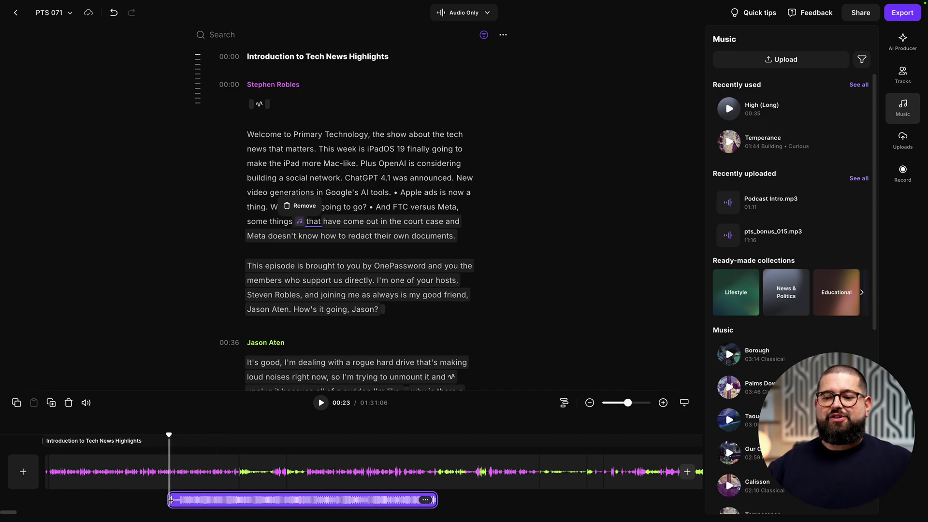
pyautogui.moveTo(200, 500); pyautogui.dragTo(72, 502)
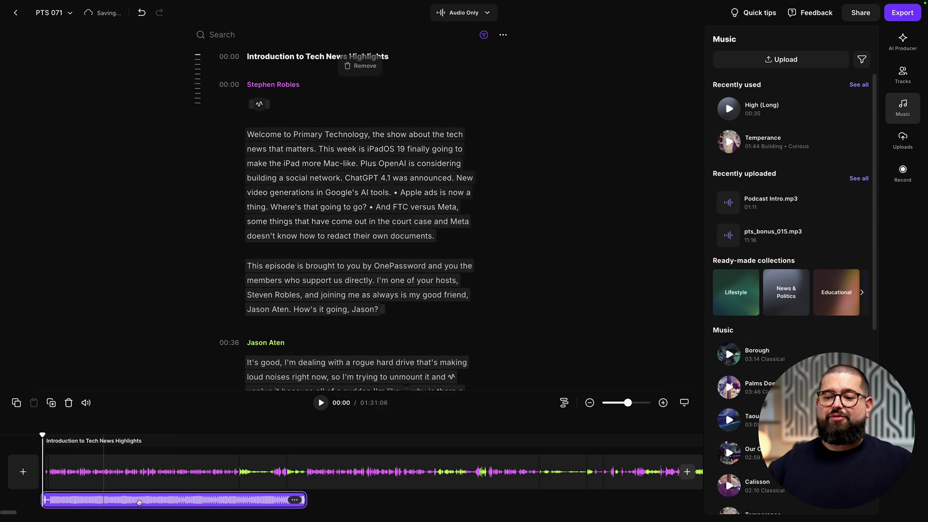
# - Set the intro music clip to 21% volume with a 2s fade in and 4s fade out
pyautogui.click(292, 500)
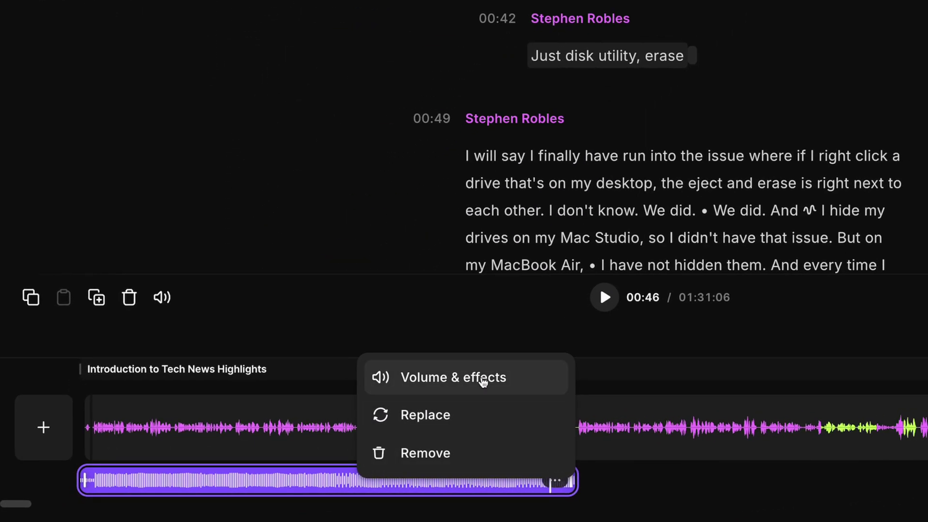
pyautogui.click(260, 444)
pyautogui.moveTo(409, 338); pyautogui.dragTo(405, 341)
pyautogui.moveTo(419, 396); pyautogui.dragTo(455, 396)
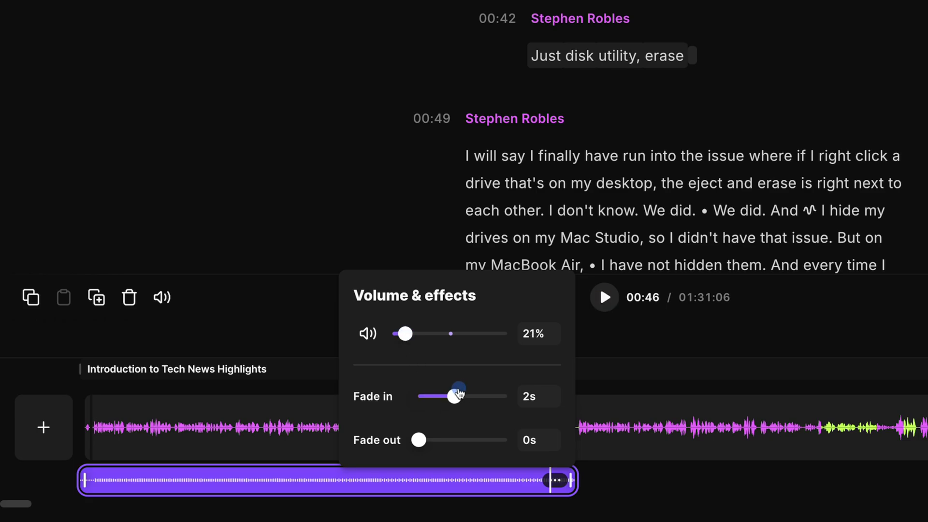
pyautogui.moveTo(419, 440); pyautogui.dragTo(490, 440)
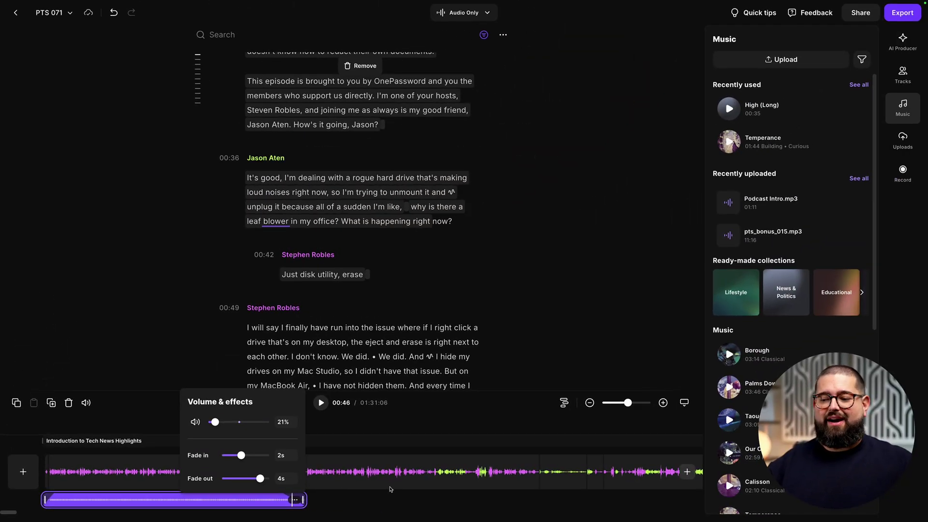
pyautogui.click(390, 489)
pyautogui.click(729, 403)
pyautogui.click(340, 507)
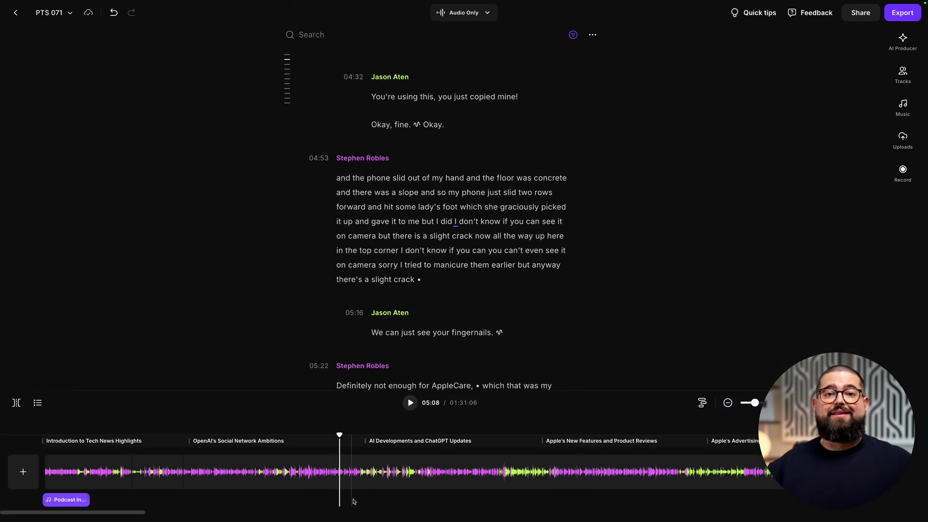
pyautogui.click(902, 106)
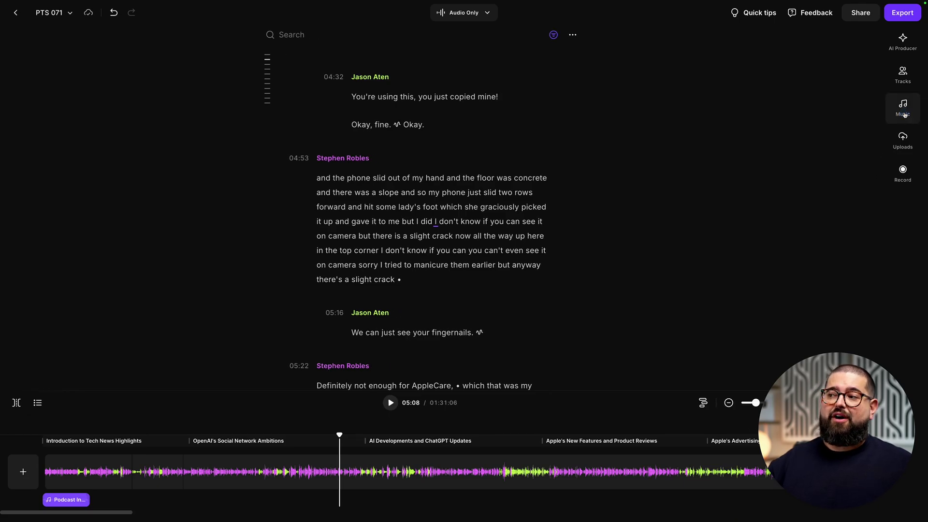
pyautogui.scroll(-2, 754, 200)
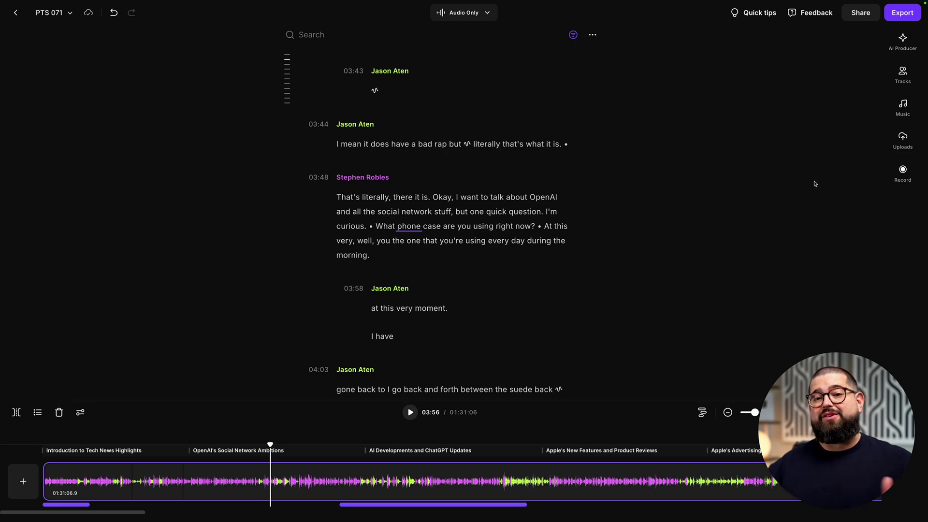
# - Switch the project format to 16:9 and move the playhead near the episode's start
pyautogui.click(480, 15)
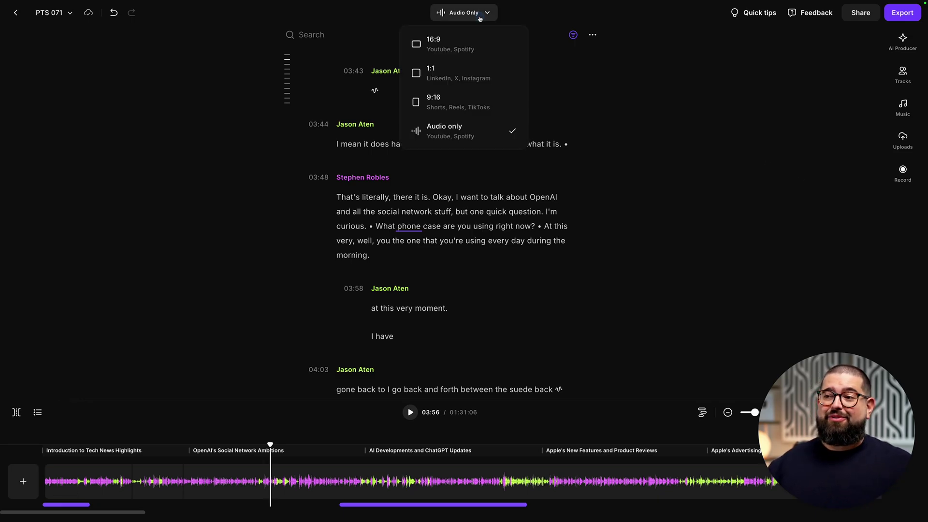
pyautogui.click(465, 40)
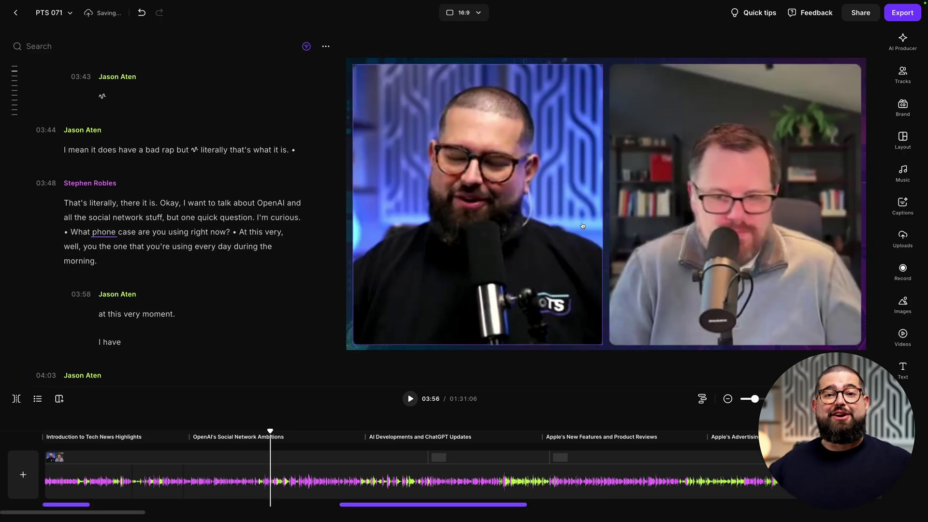
pyautogui.click(62, 482)
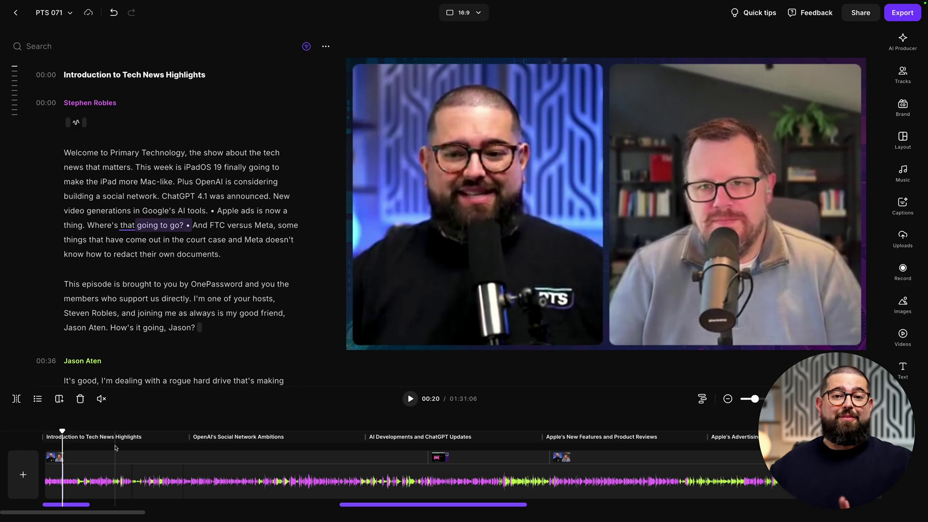
# - In the export options, set video quality to 2160p 4K and audio quality to MP3
pyautogui.click(903, 13)
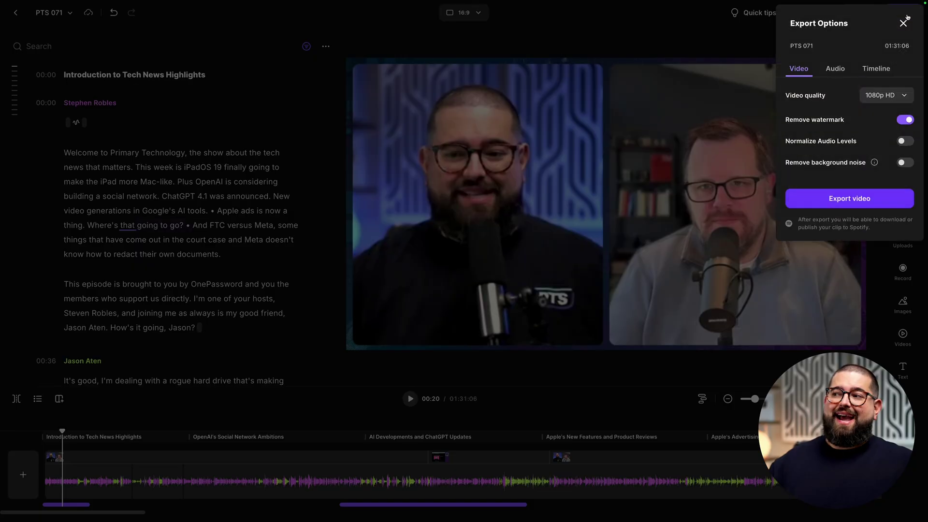
pyautogui.click(865, 95)
pyautogui.click(876, 156)
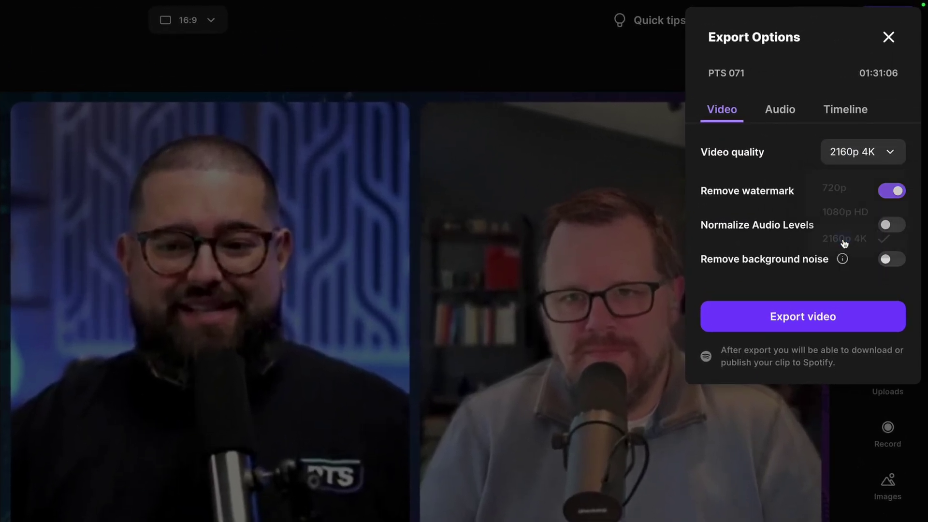
pyautogui.click(781, 110)
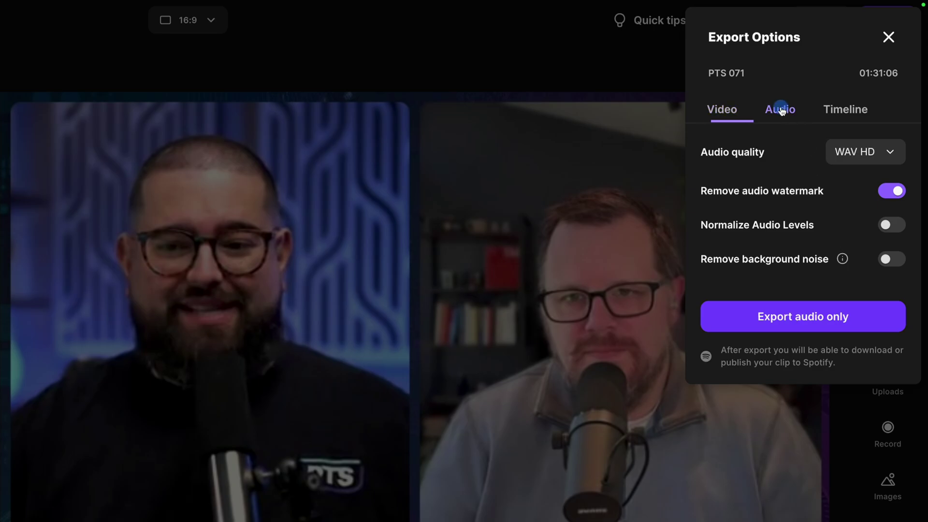
pyautogui.click(847, 153)
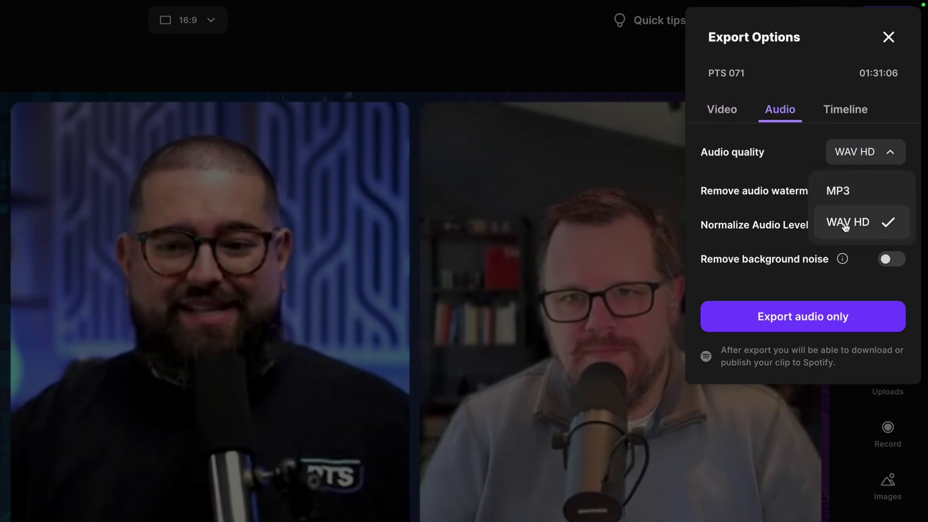
pyautogui.click(843, 190)
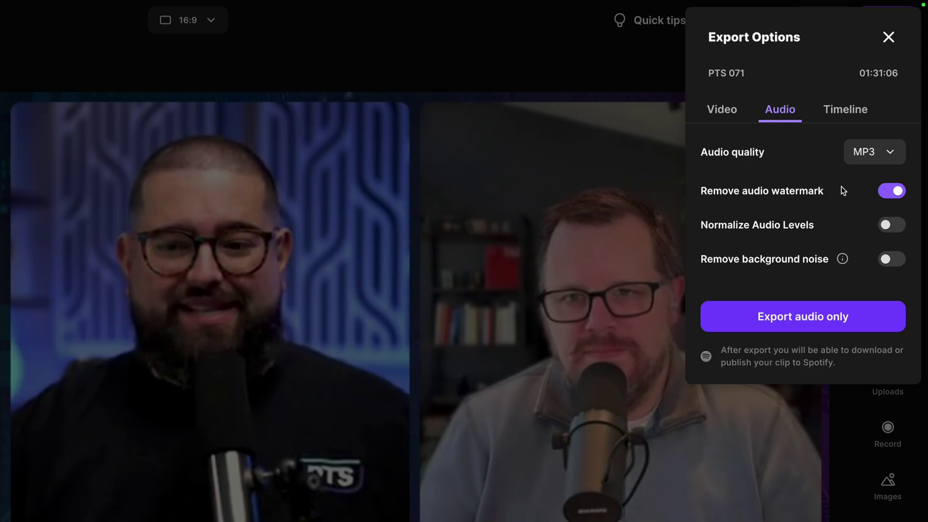
# - Confirm 2160p 4K video quality and start the video export
pyautogui.click(725, 111)
pyautogui.click(861, 157)
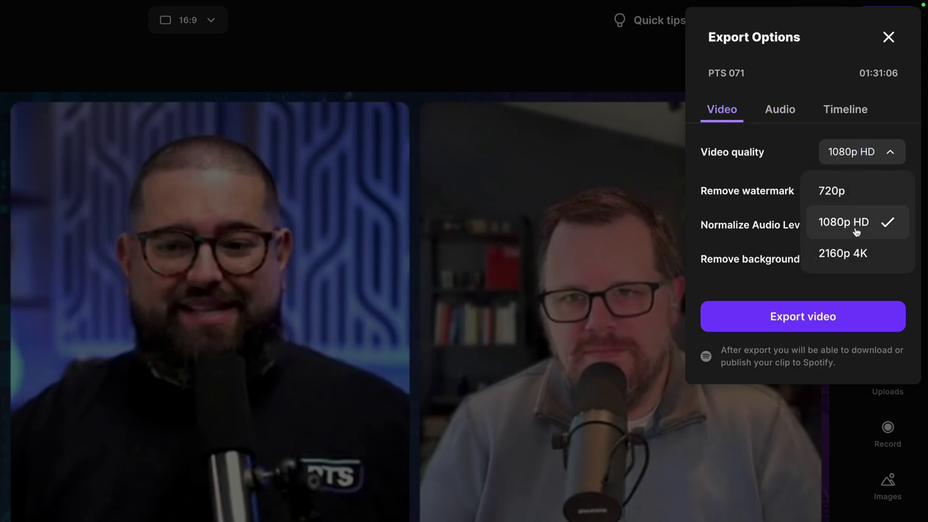
pyautogui.click(853, 251)
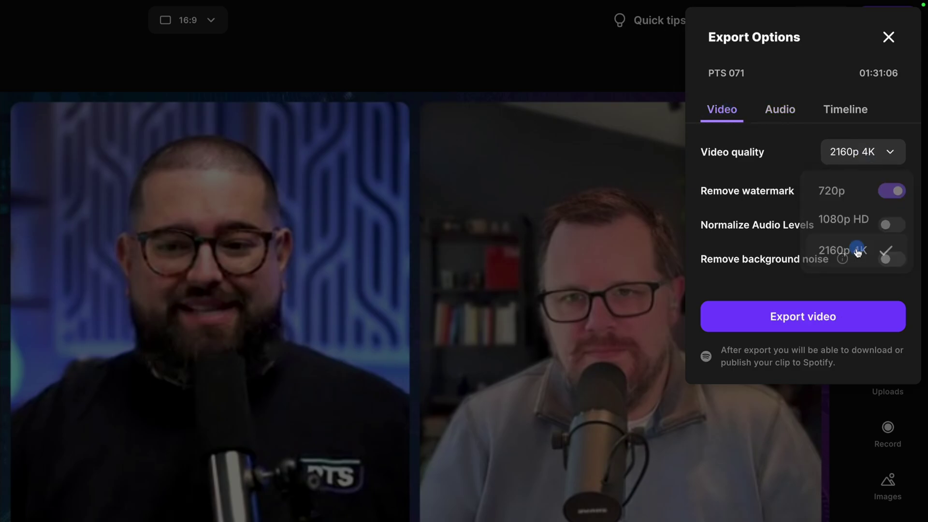
pyautogui.click(835, 327)
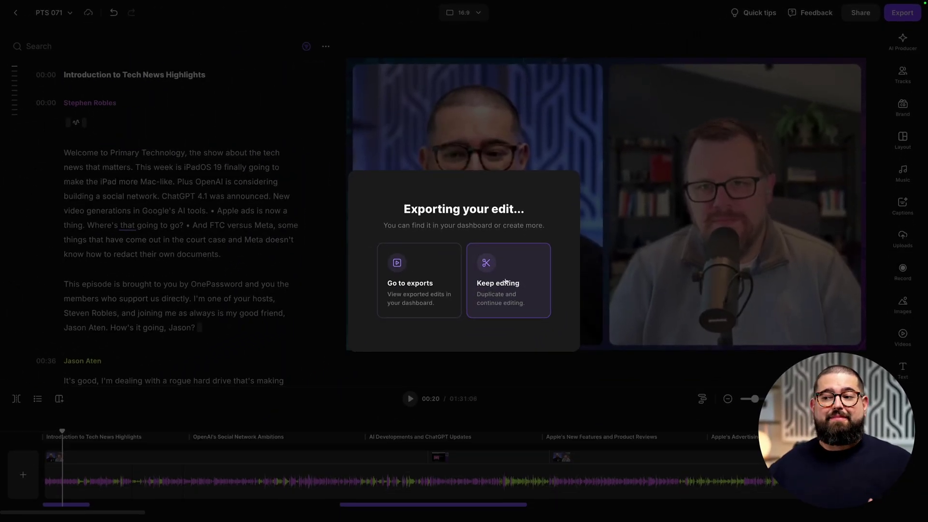
# - Keep editing, keep video quality at 2160p 4K, and start an MP3 audio-only export
pyautogui.click(514, 300)
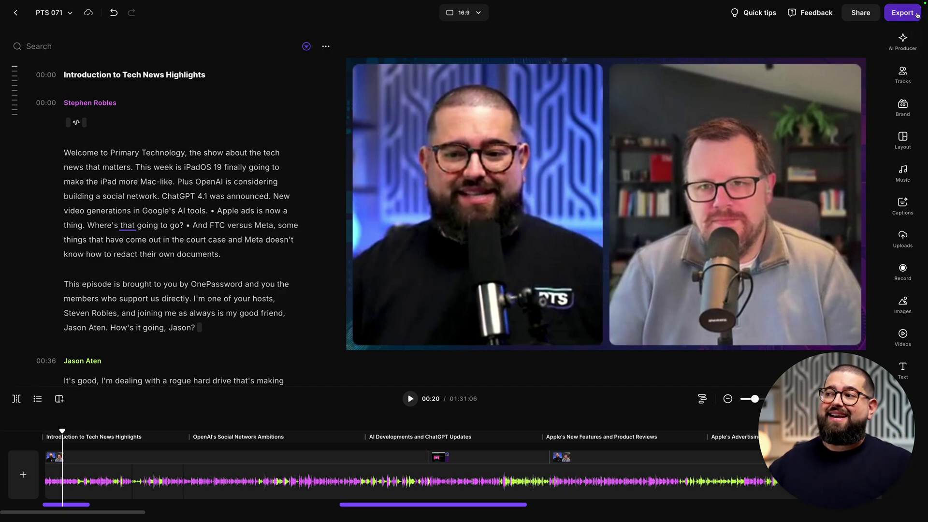
pyautogui.click(917, 15)
pyautogui.click(883, 97)
pyautogui.click(883, 97)
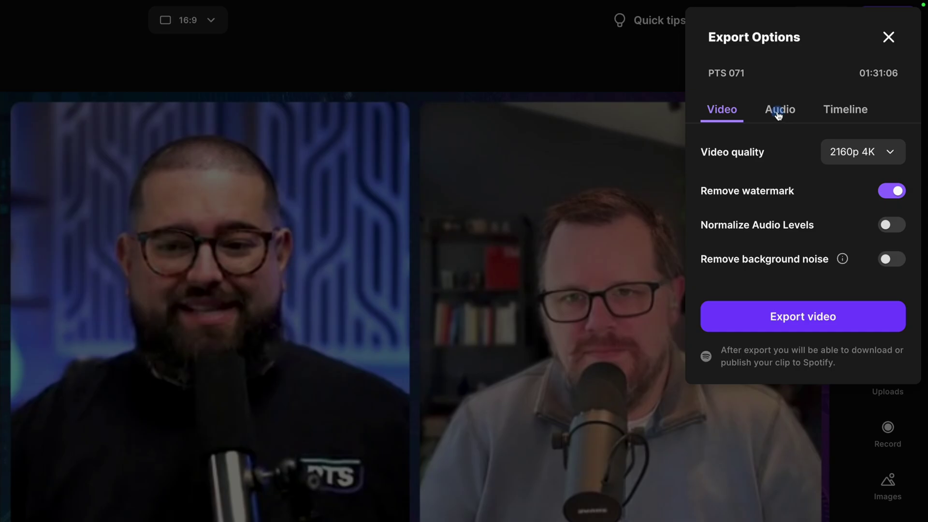
pyautogui.click(778, 114)
pyautogui.click(791, 322)
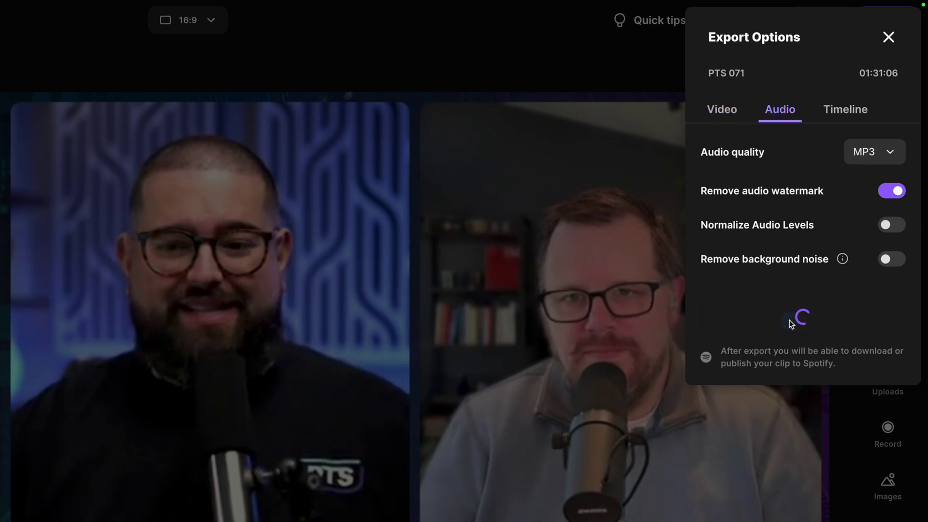